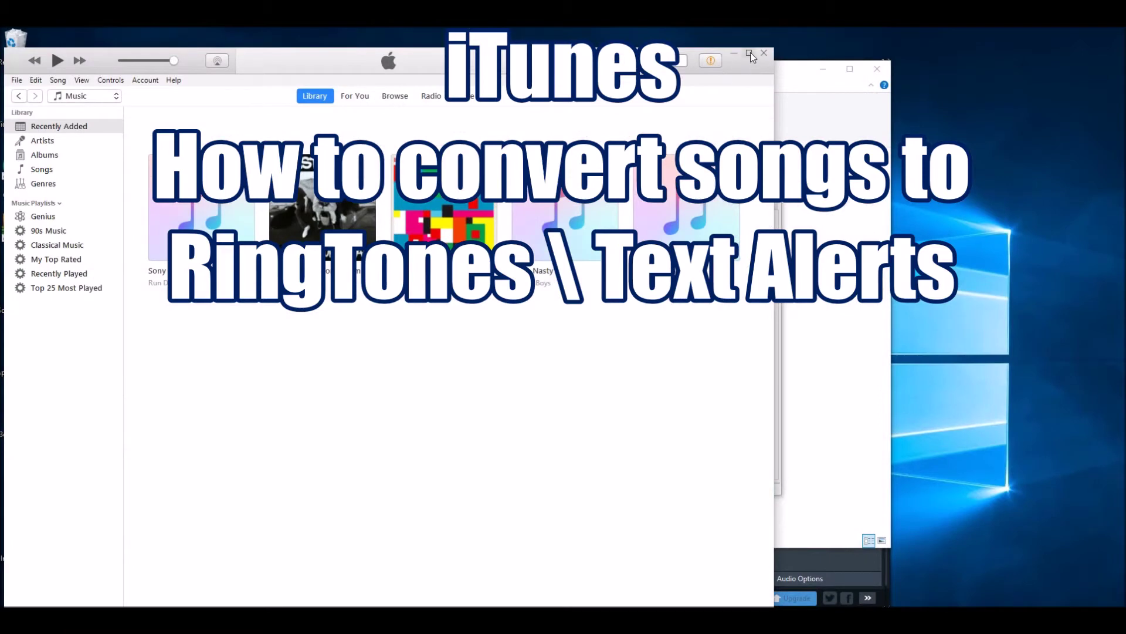
- Maximize the iTunes window and add Scarlet_Fire.mp3 from the Desktop folder to the library
{"action": "left_click", "coordinate": [750, 53]}
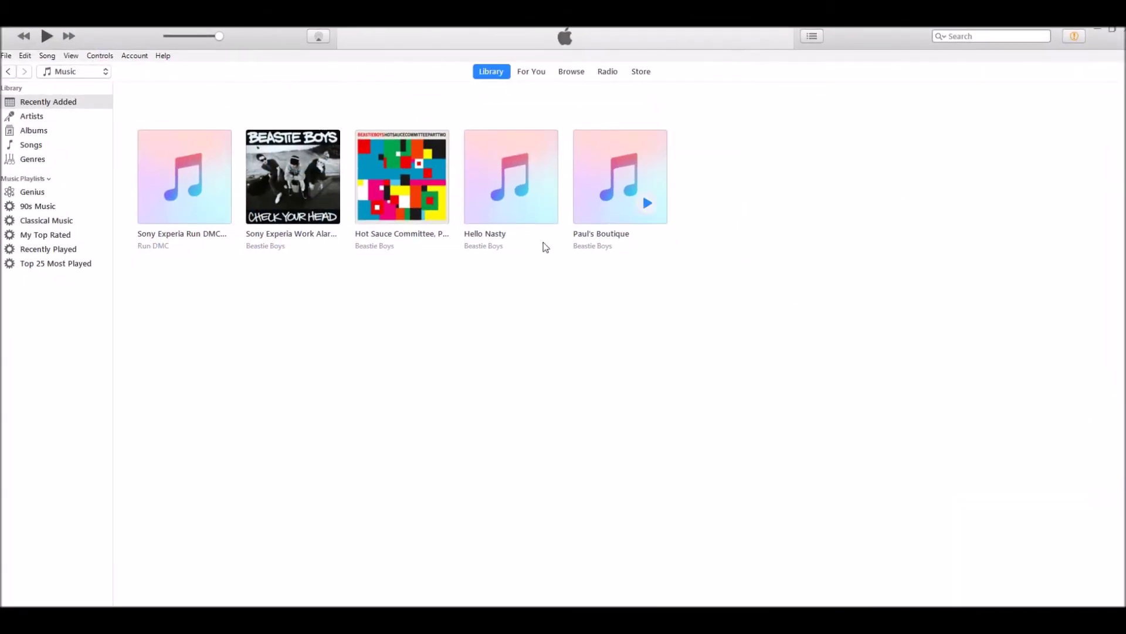
{"action": "left_click", "coordinate": [7, 55]}
{"action": "mouse_move", "coordinate": [25, 57]}
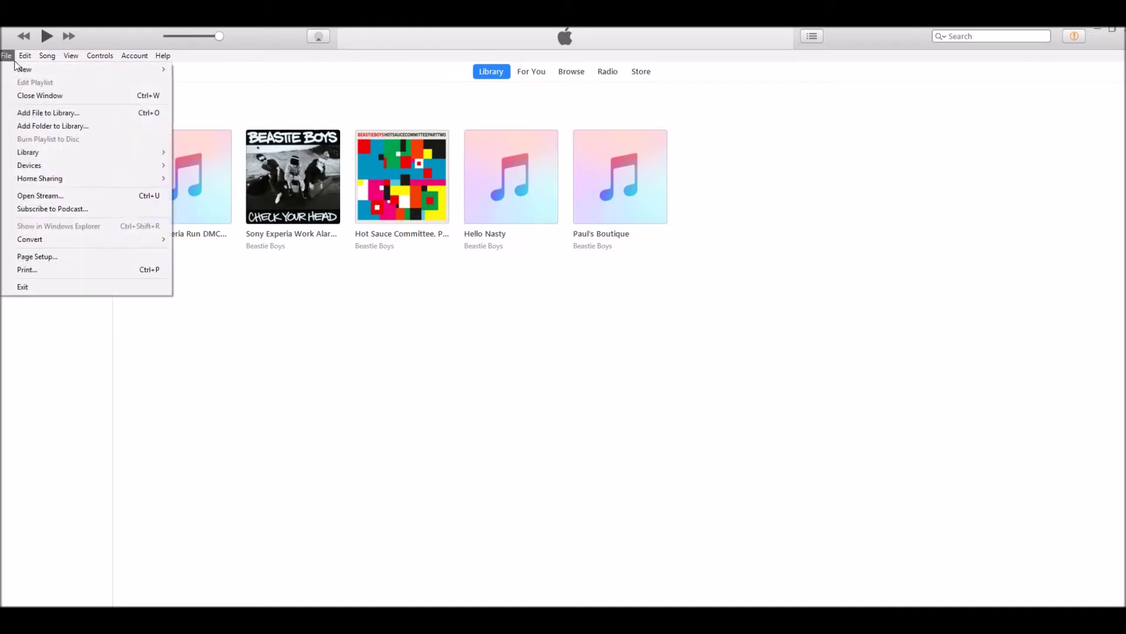
{"action": "left_click", "coordinate": [34, 112]}
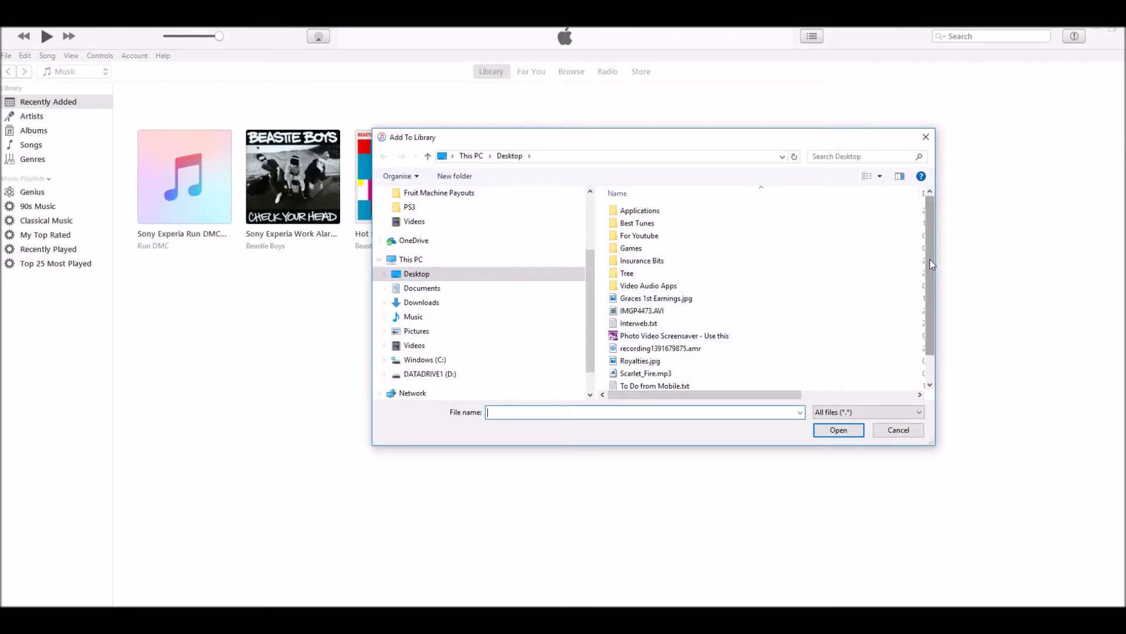
{"action": "scroll", "coordinate": [931, 259], "scroll_direction": "down", "scroll_amount": 1}
{"action": "left_click", "coordinate": [674, 346]}
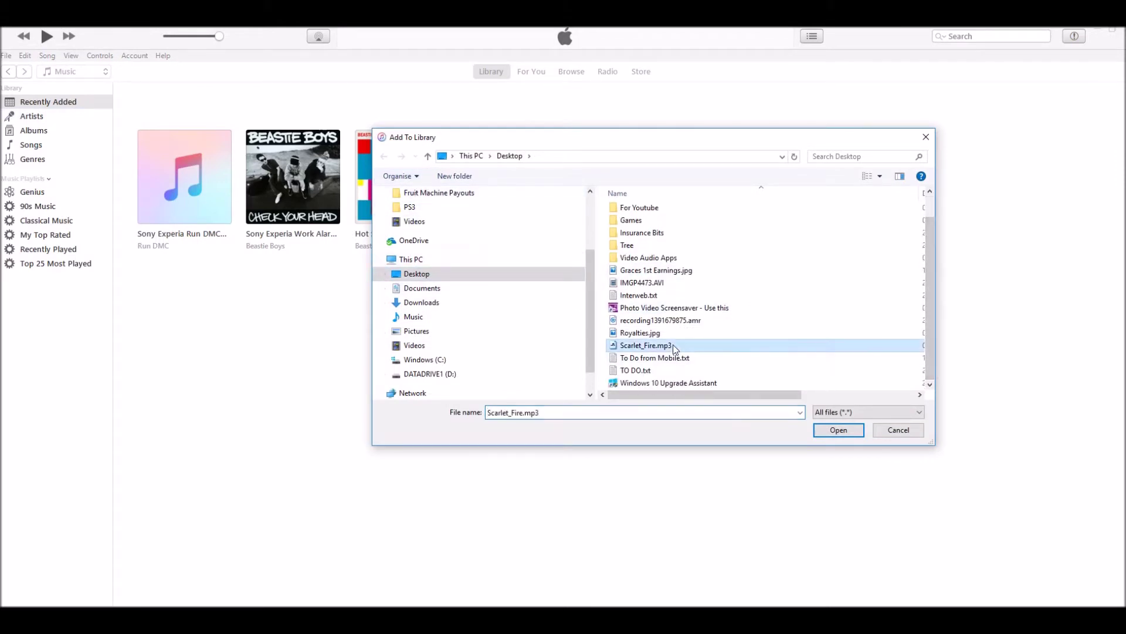
{"action": "left_click", "coordinate": [839, 430]}
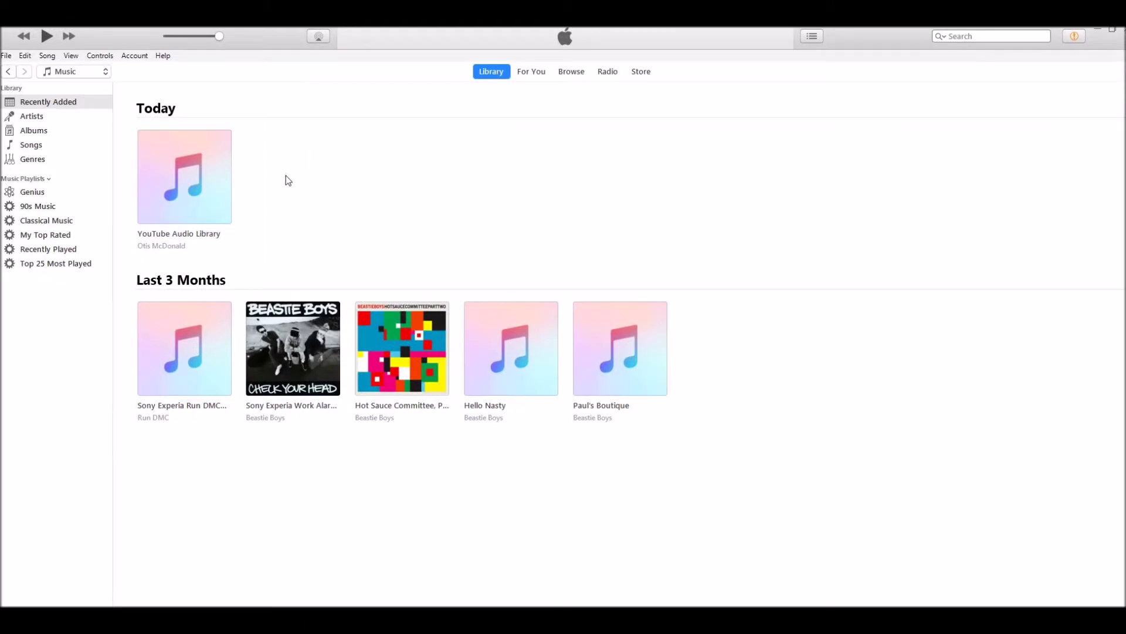
- Set the stop time of Scarlet Fire in the YouTube Audio Library album to 0:20 in its song info options
{"action": "left_click", "coordinate": [201, 184]}
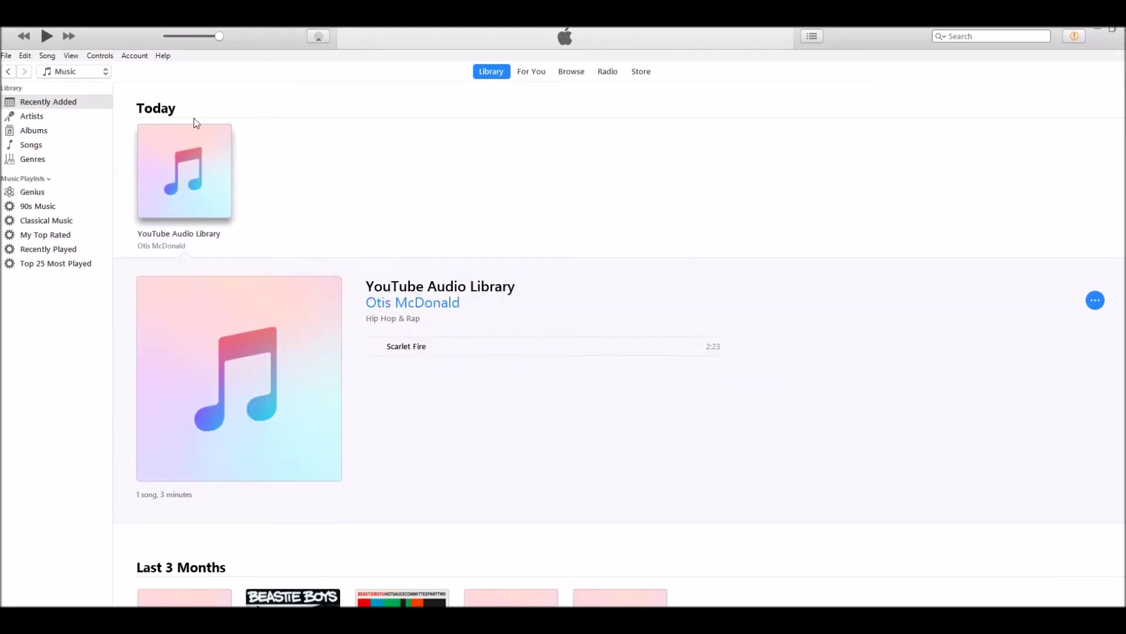
{"action": "right_click", "coordinate": [194, 136]}
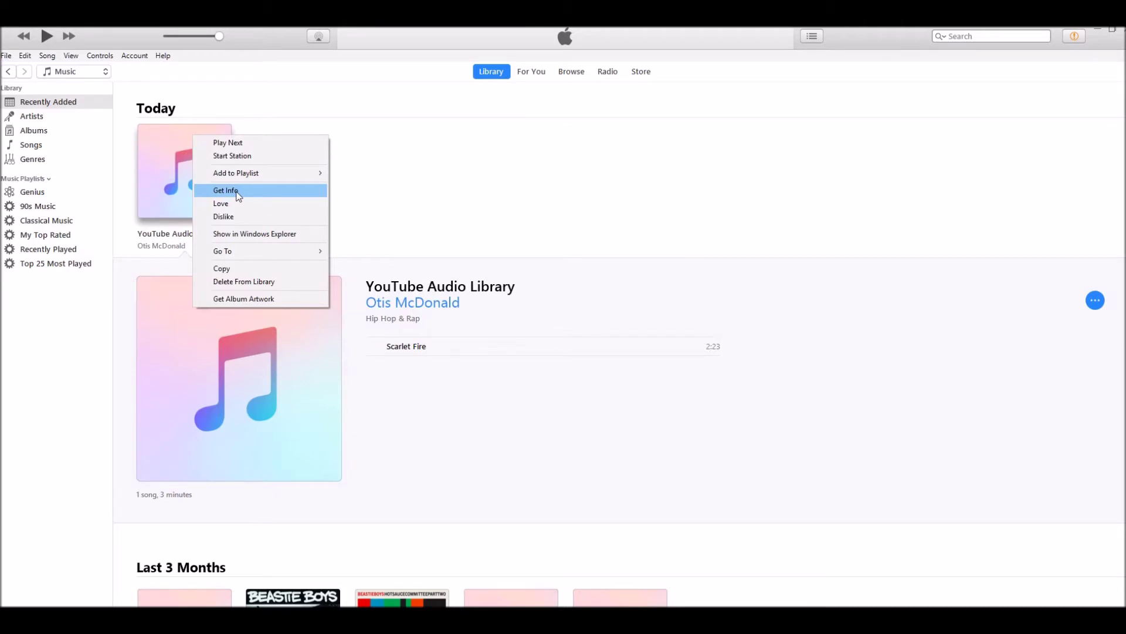
{"action": "left_click", "coordinate": [238, 191]}
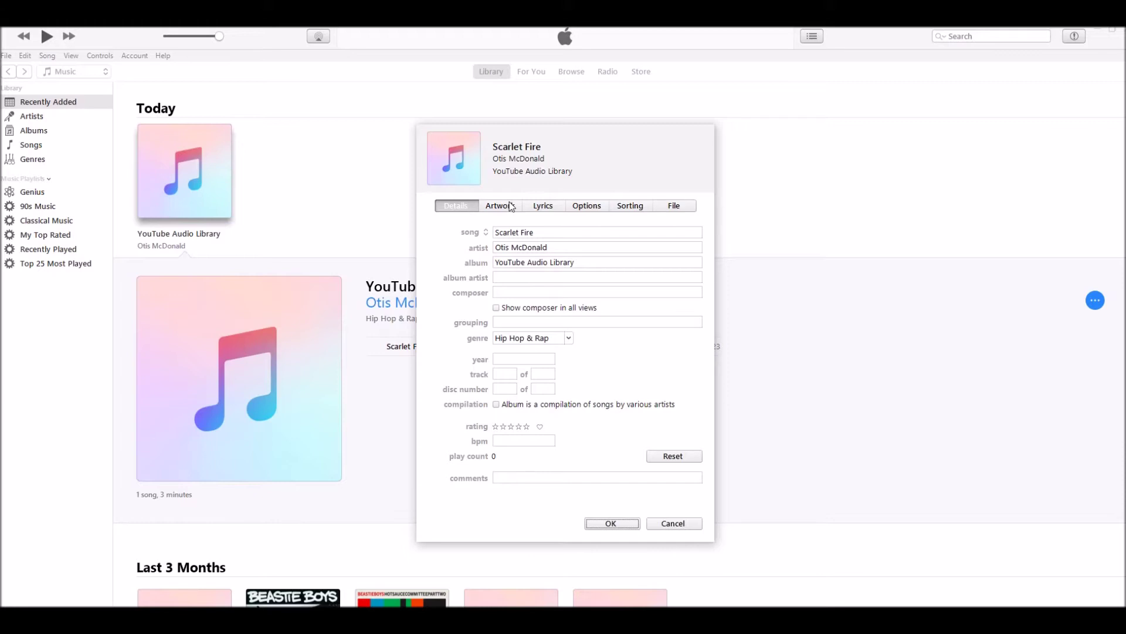
{"action": "left_click", "coordinate": [586, 208]}
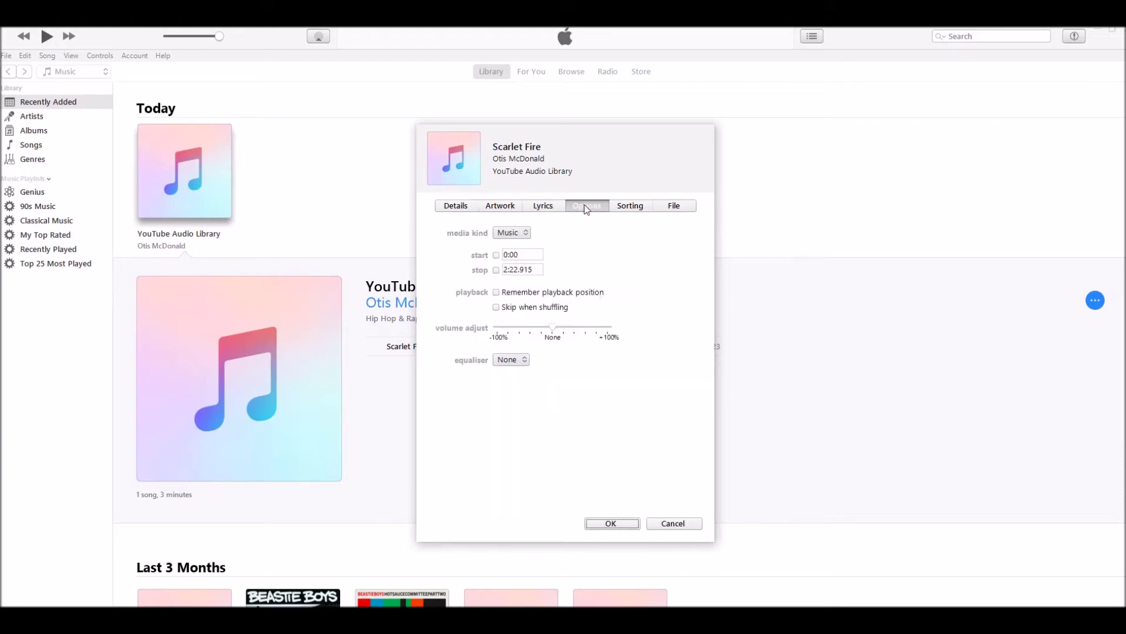
{"action": "left_click", "coordinate": [535, 269]}
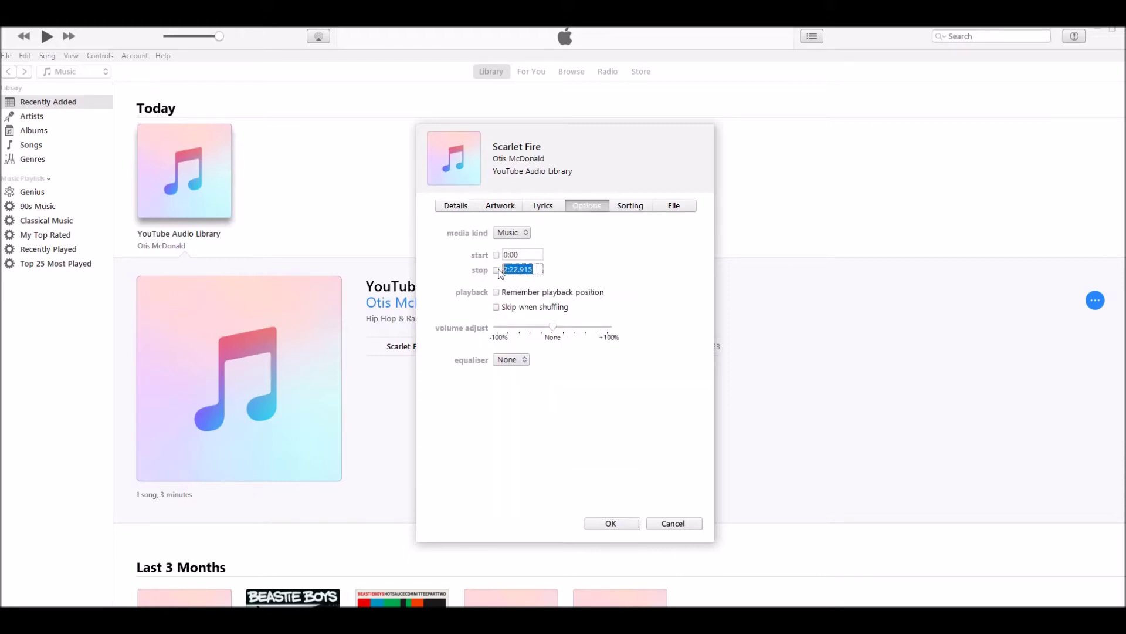
{"action": "type", "text": "0:20"}
{"action": "left_click", "coordinate": [611, 522]}
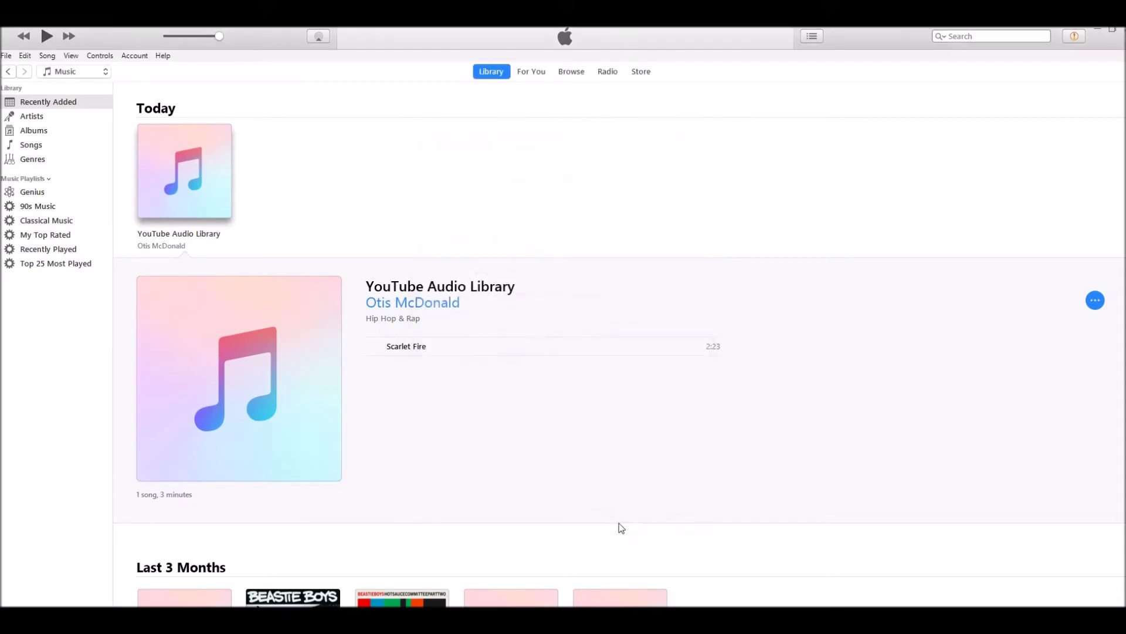
{"action": "left_click", "coordinate": [7, 56]}
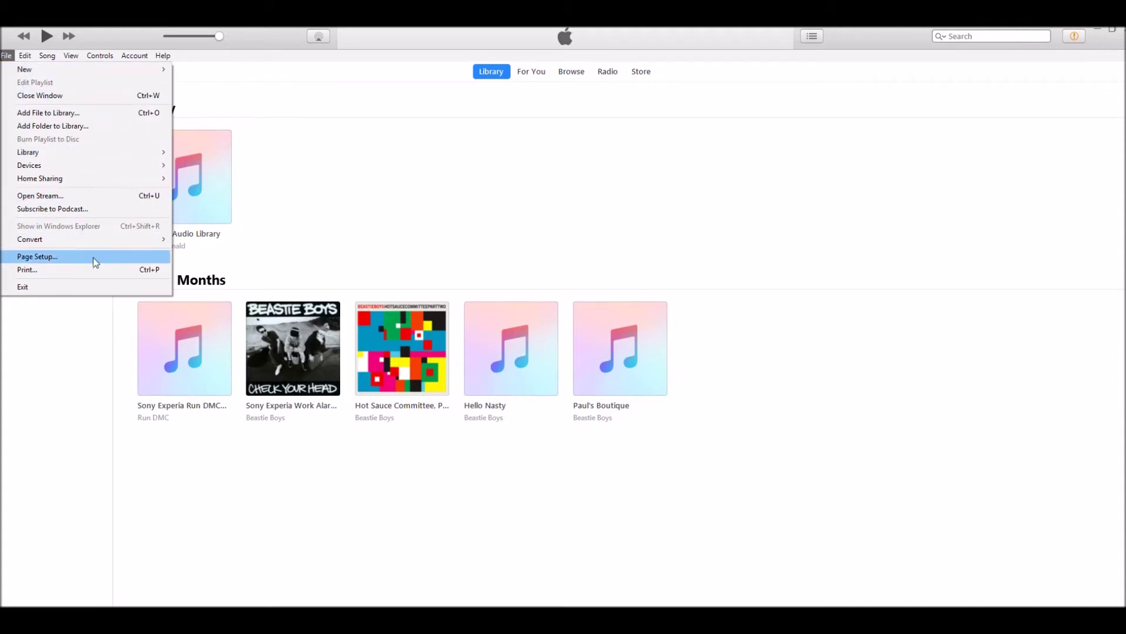
{"action": "mouse_move", "coordinate": [87, 241]}
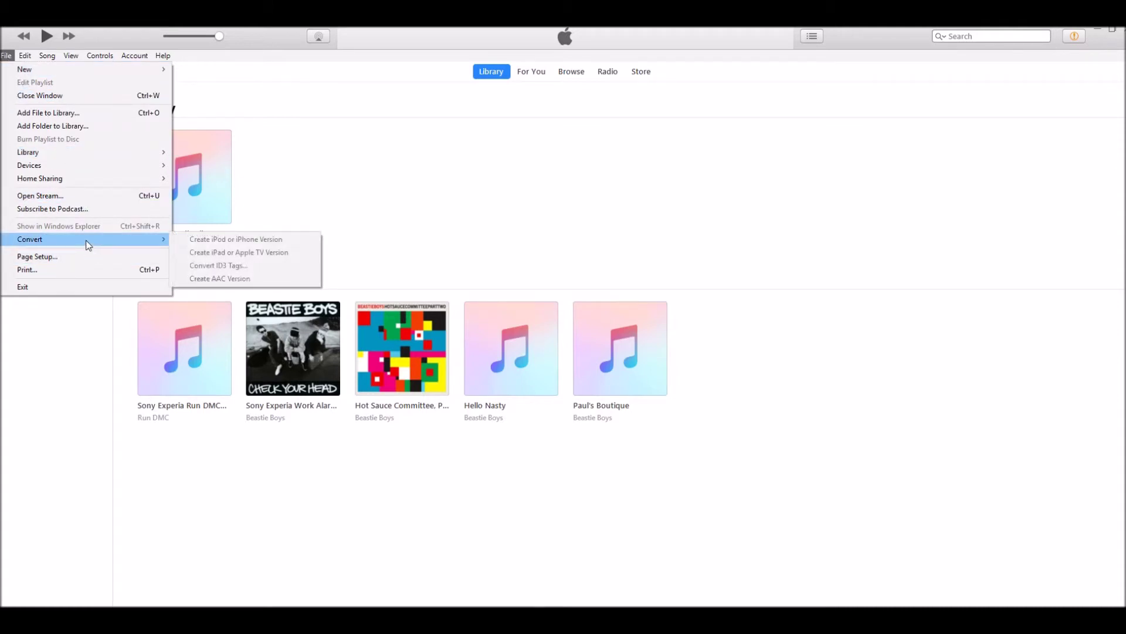
{"action": "left_click", "coordinate": [212, 192]}
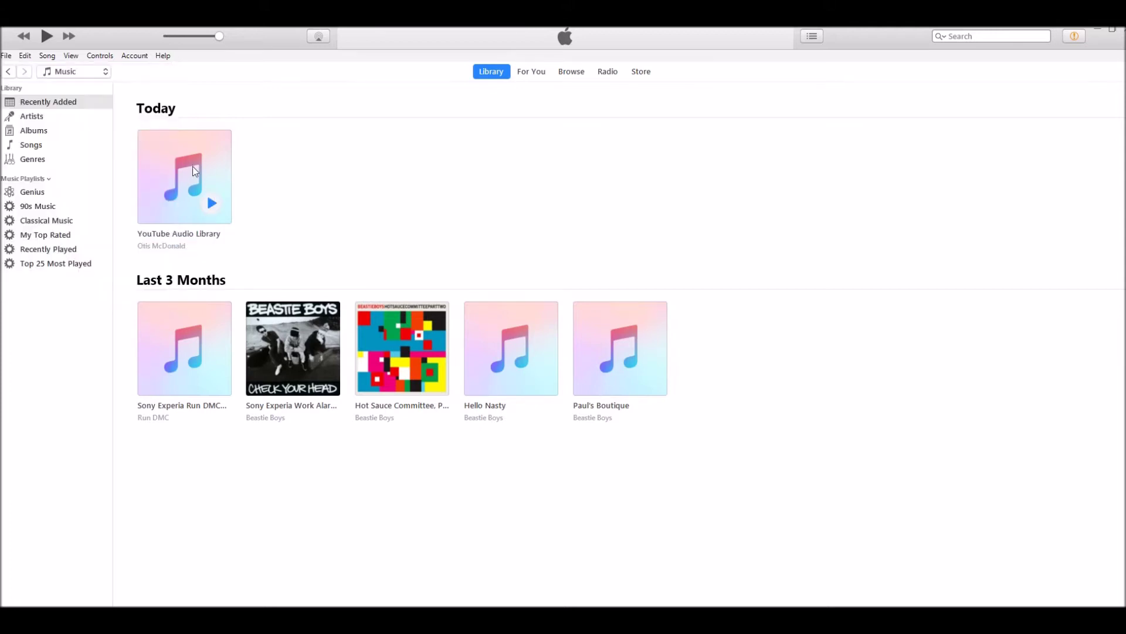
- Select the YouTube Audio Library album and create an AAC version of its Scarlet Fire song
{"action": "left_click", "coordinate": [168, 147]}
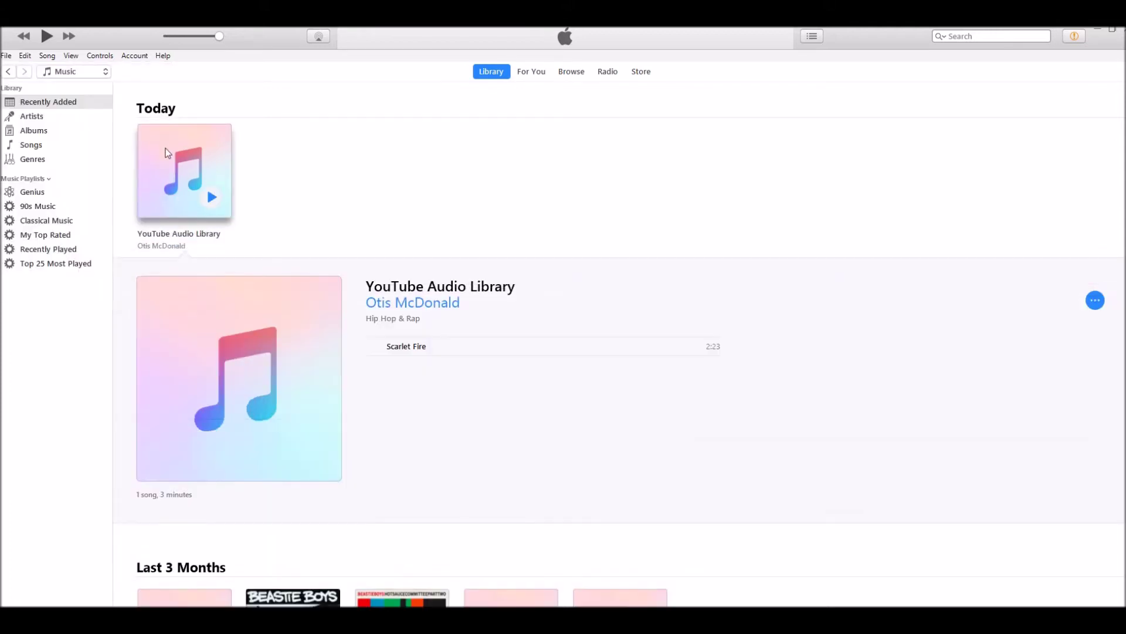
{"action": "left_click", "coordinate": [7, 56]}
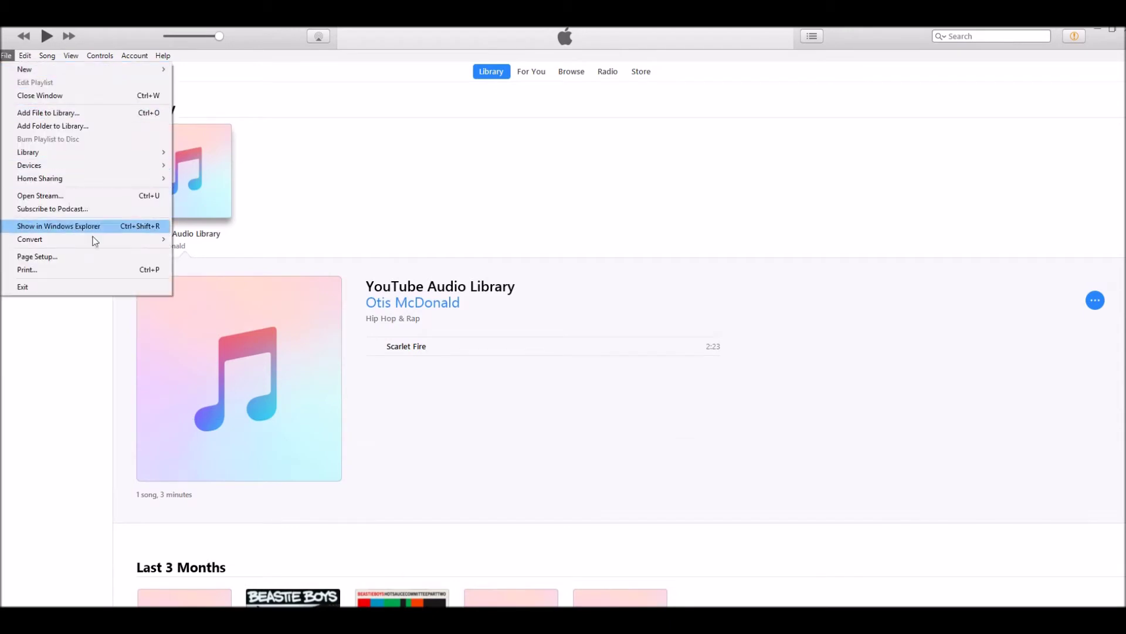
{"action": "mouse_move", "coordinate": [104, 238]}
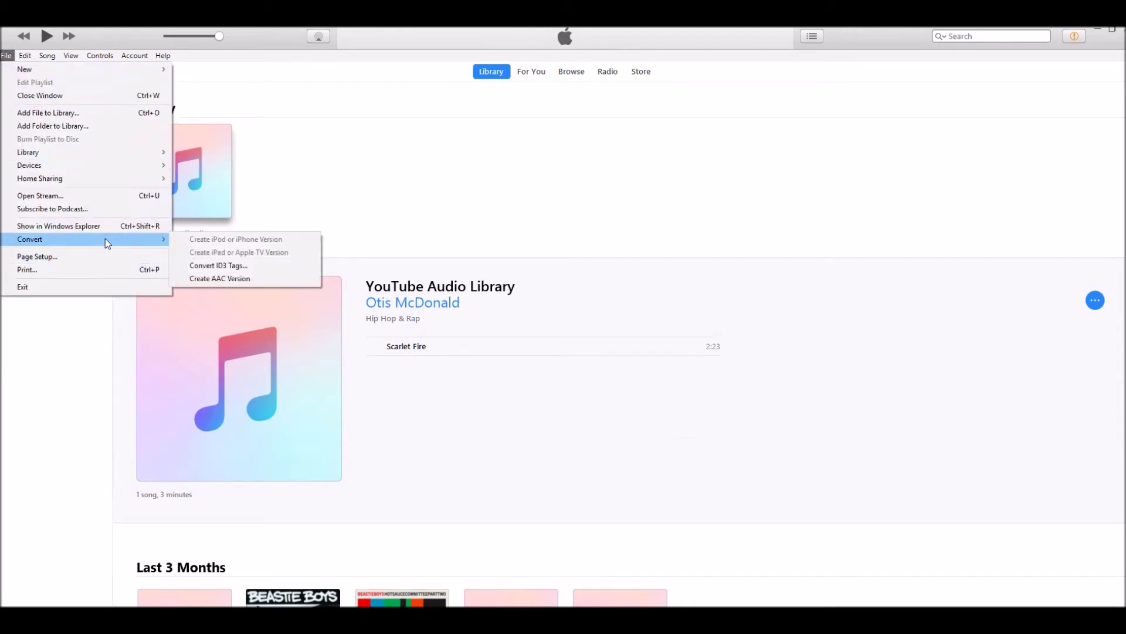
{"action": "left_click", "coordinate": [220, 279]}
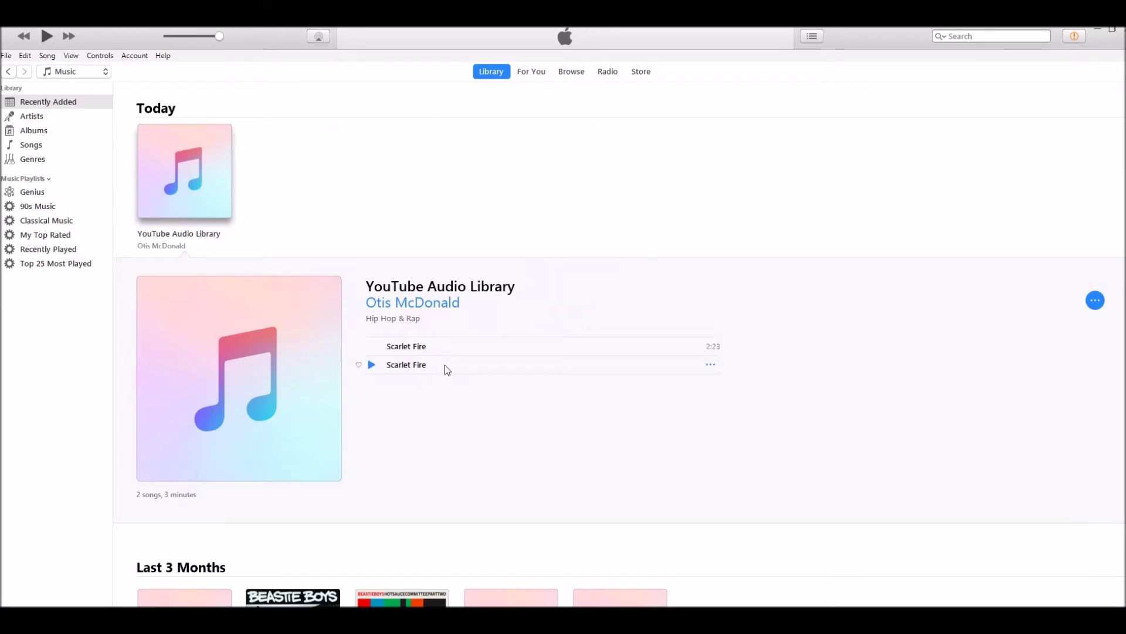
- Restore the iTunes window to its smaller size and copy the shortened Scarlet Fire track onto the desktop
{"action": "left_click", "coordinate": [420, 366]}
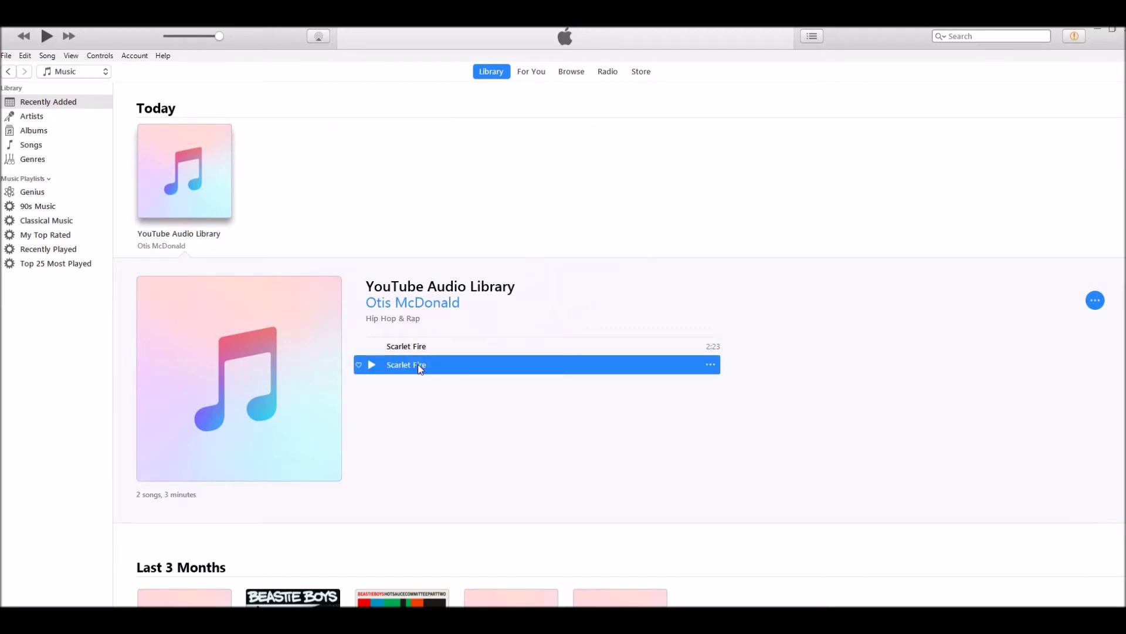
{"action": "left_click", "coordinate": [1113, 31]}
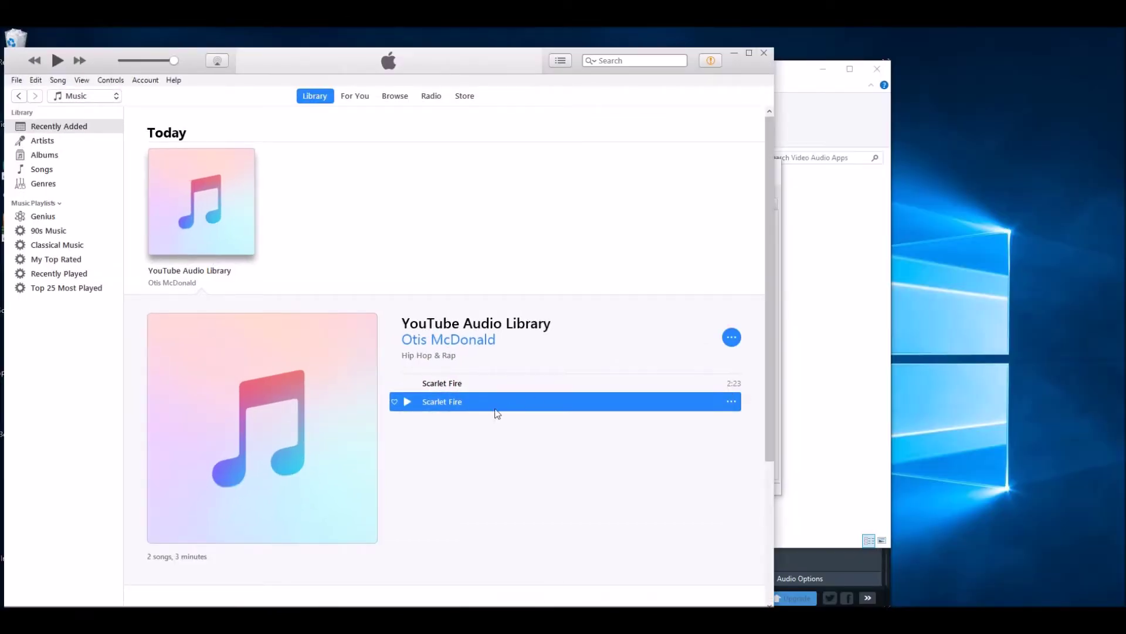
{"action": "left_click_drag", "start_coordinate": [487, 407], "coordinate": [954, 283]}
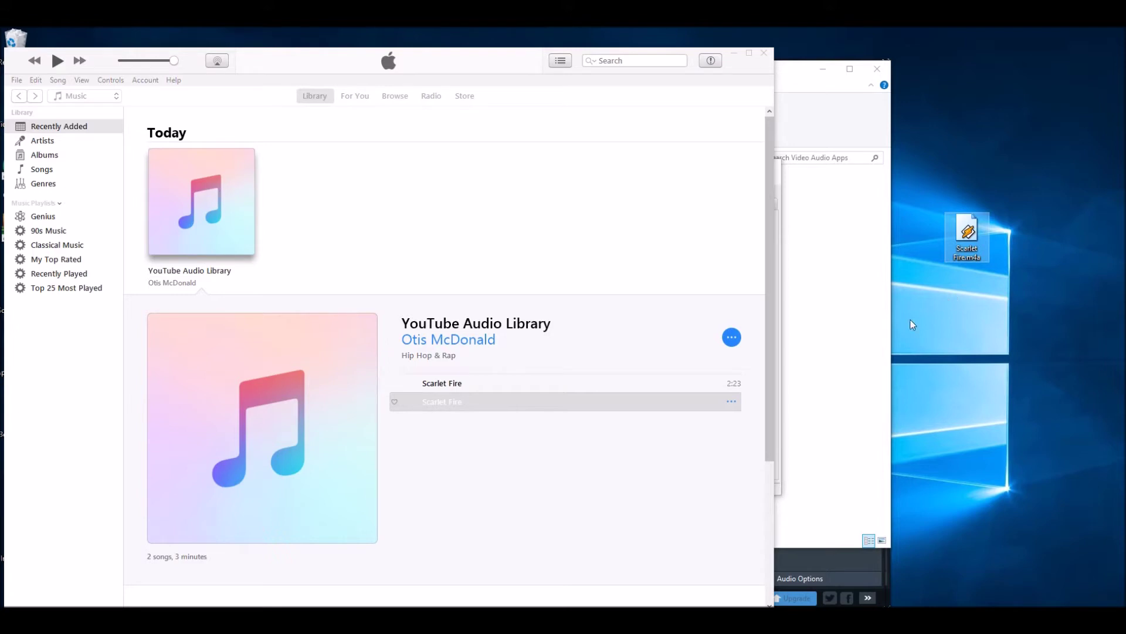
- Delete the shortened Scarlet Fire track from the library and move its file to the Recycle Bin
{"action": "left_click", "coordinate": [448, 407]}
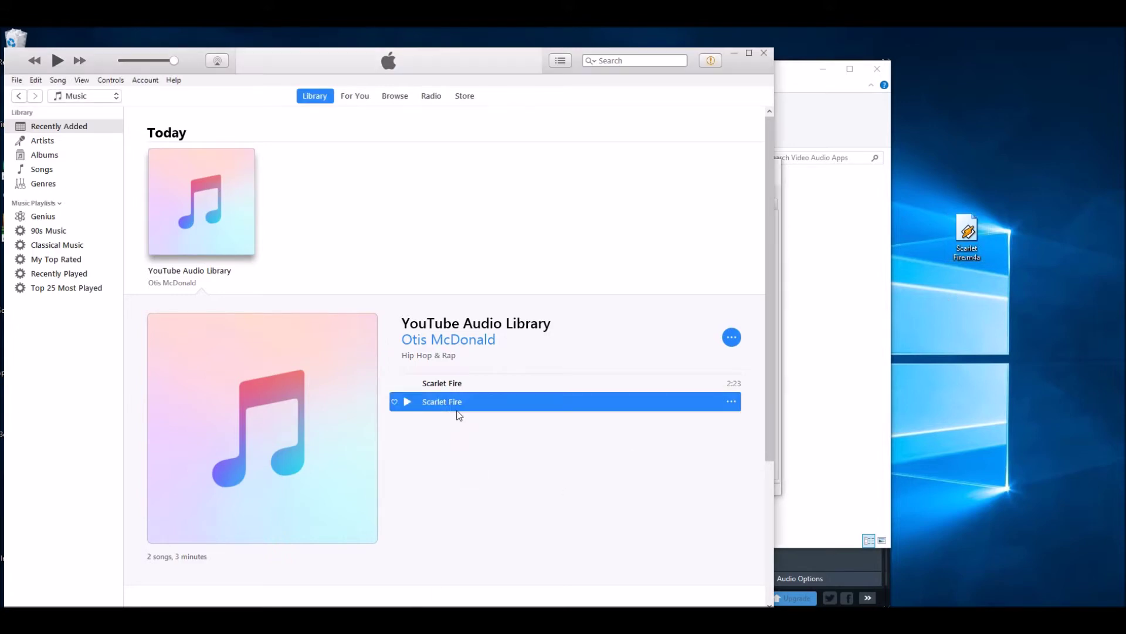
{"action": "right_click", "coordinate": [462, 402]}
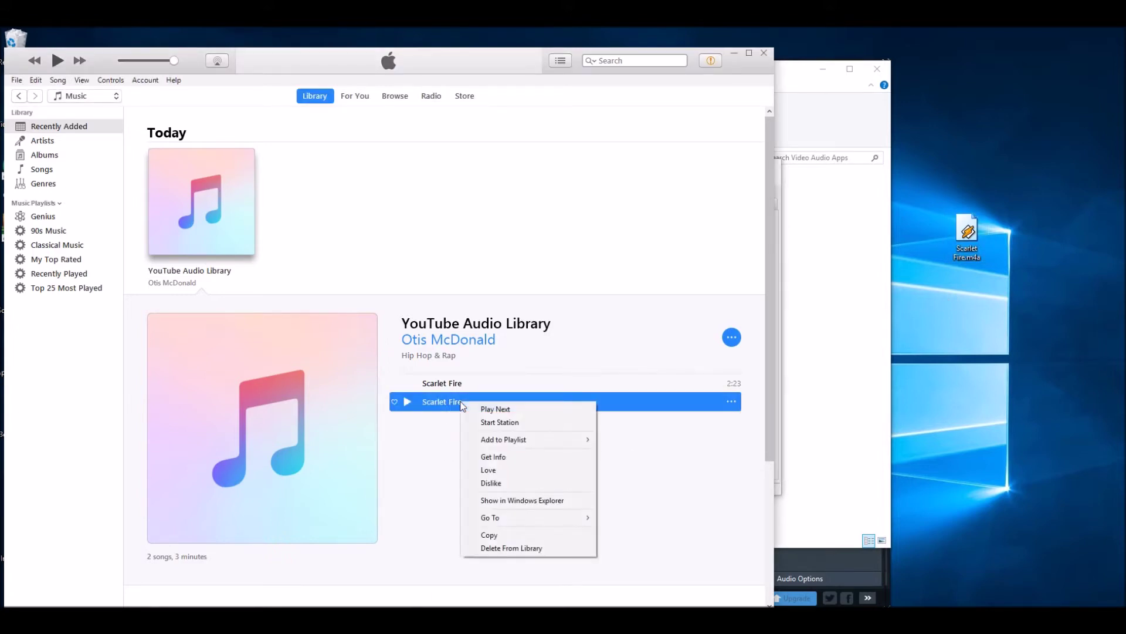
{"action": "left_click", "coordinate": [508, 547]}
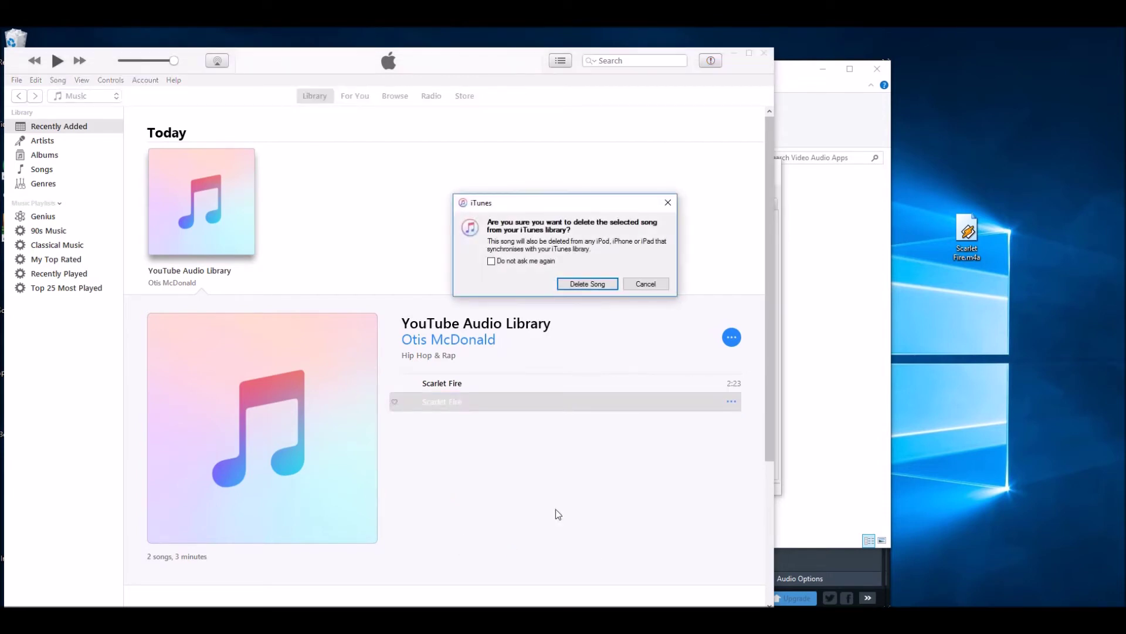
{"action": "left_click", "coordinate": [592, 283]}
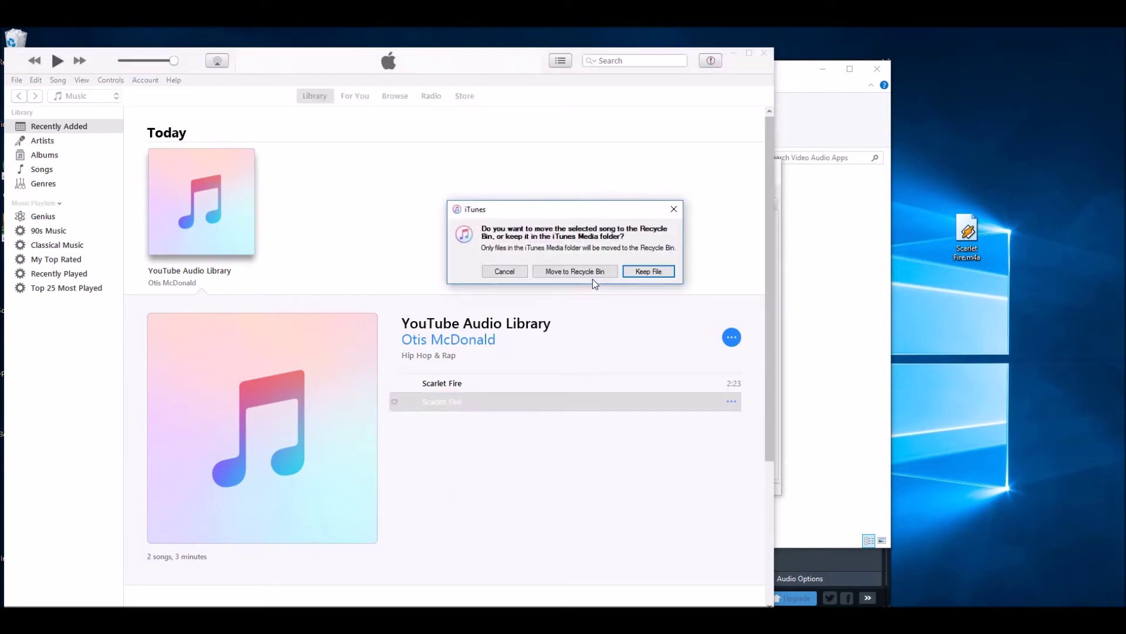
{"action": "left_click", "coordinate": [586, 272]}
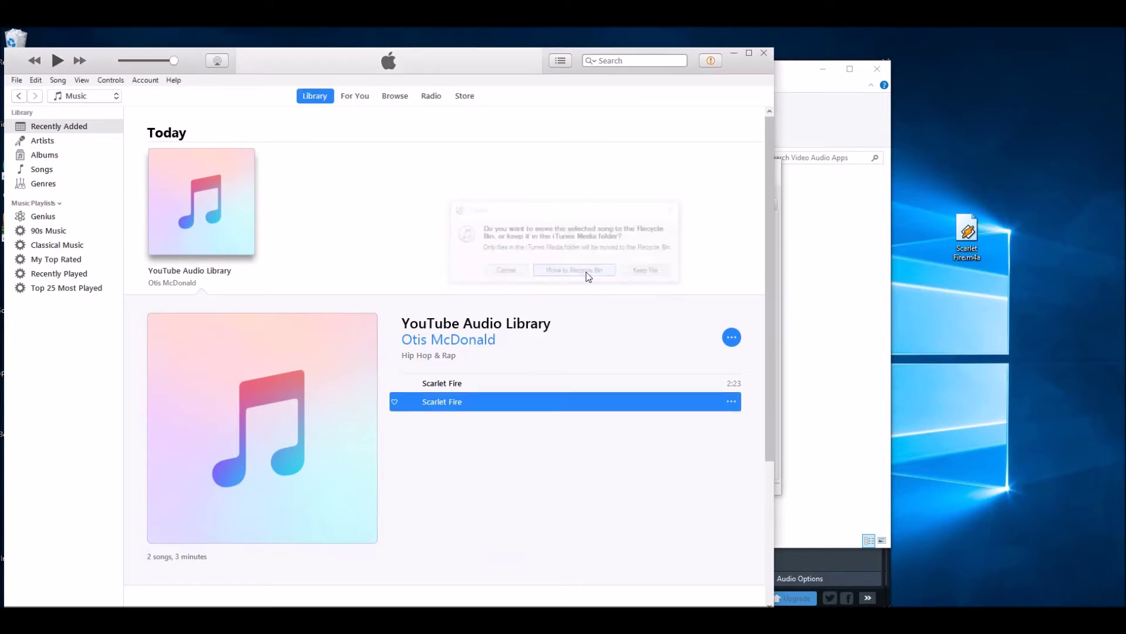
- Delete the YouTube Audio Library album with the original Scarlet Fire song from the library
{"action": "right_click", "coordinate": [200, 216]}
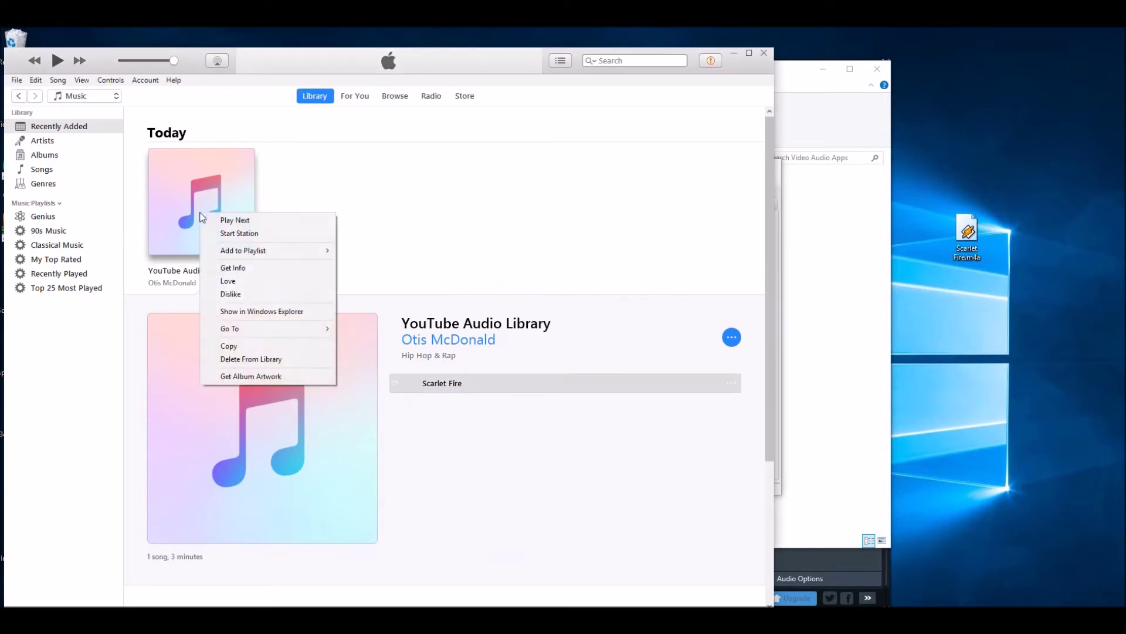
{"action": "left_click", "coordinate": [260, 357]}
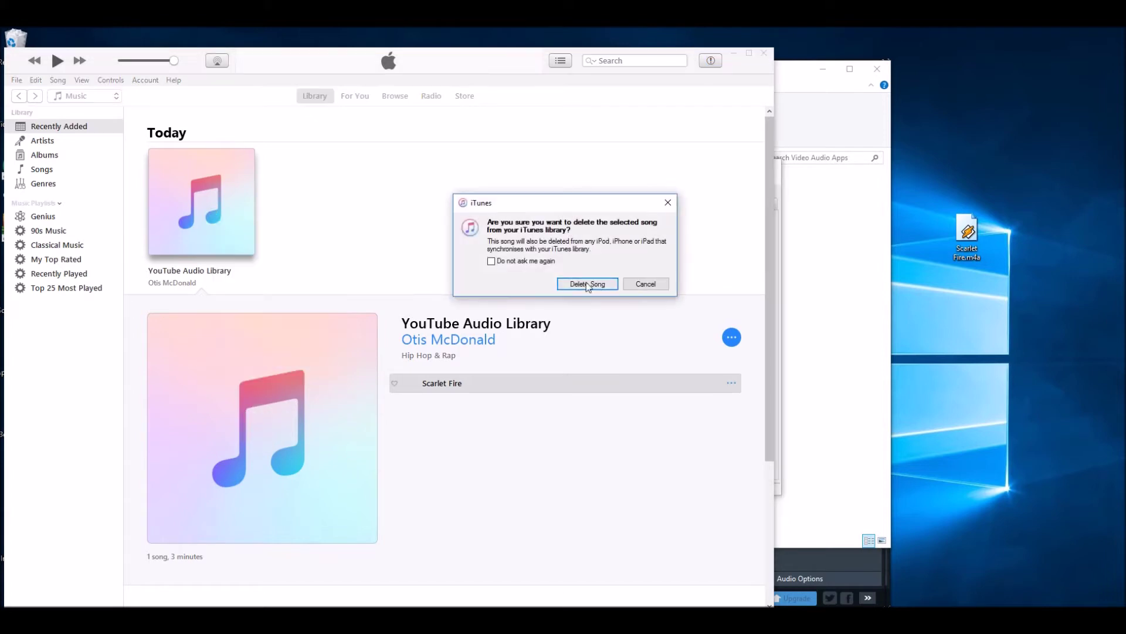
{"action": "left_click", "coordinate": [588, 285]}
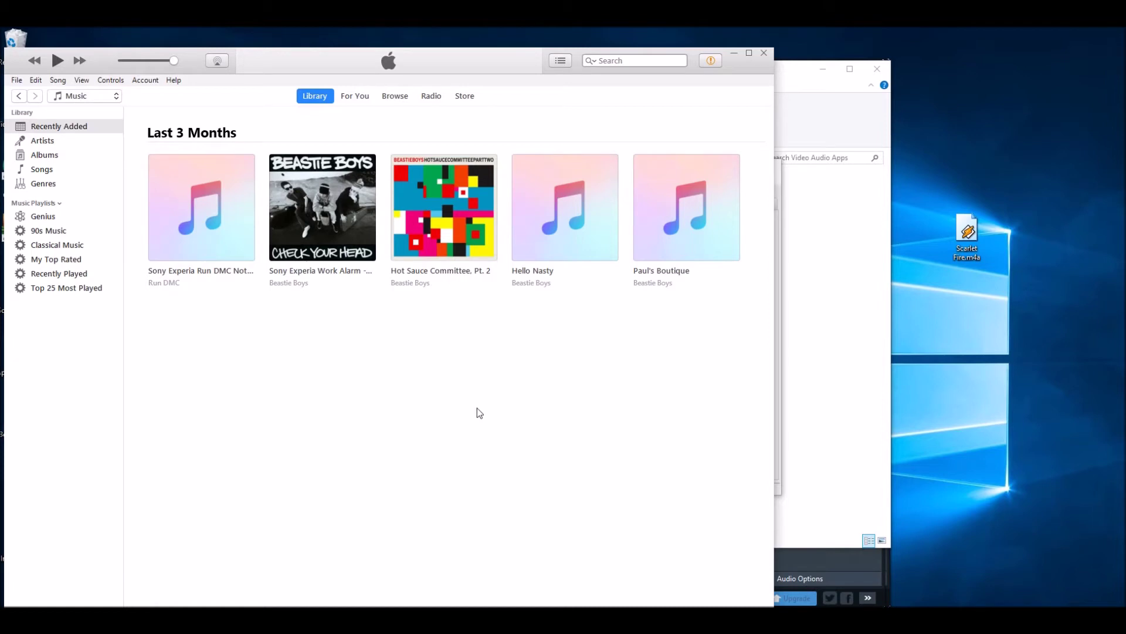
- Rename the desktop file to Scarlet Fire.m4r, accepting the change of filename extension
{"action": "right_click", "coordinate": [967, 230]}
{"action": "left_click", "coordinate": [994, 474]}
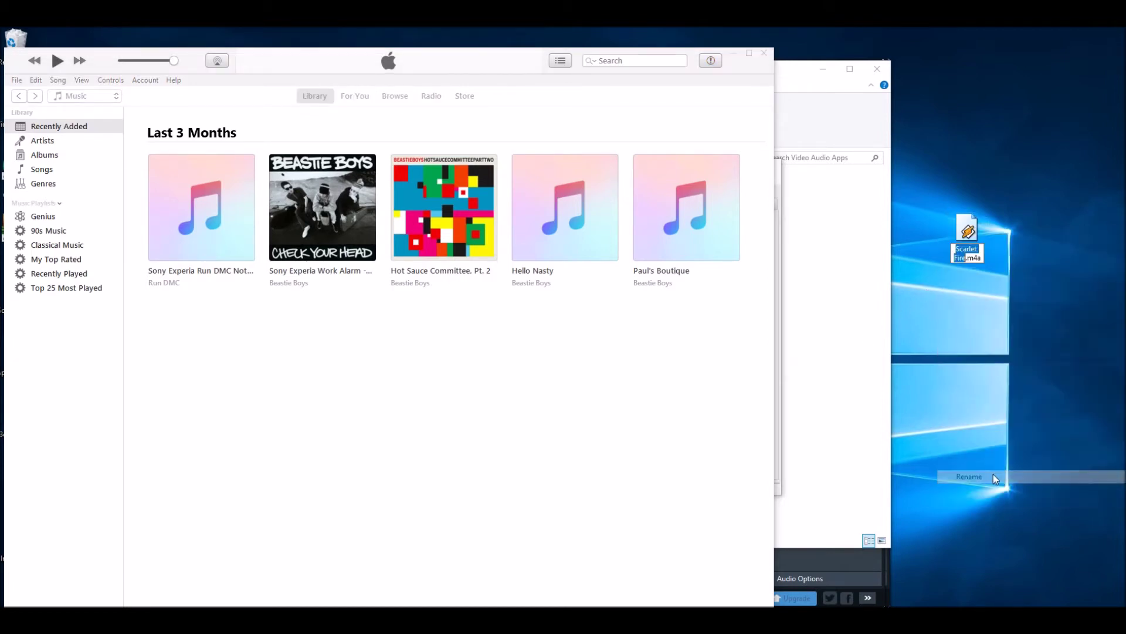
{"action": "left_click", "coordinate": [977, 261]}
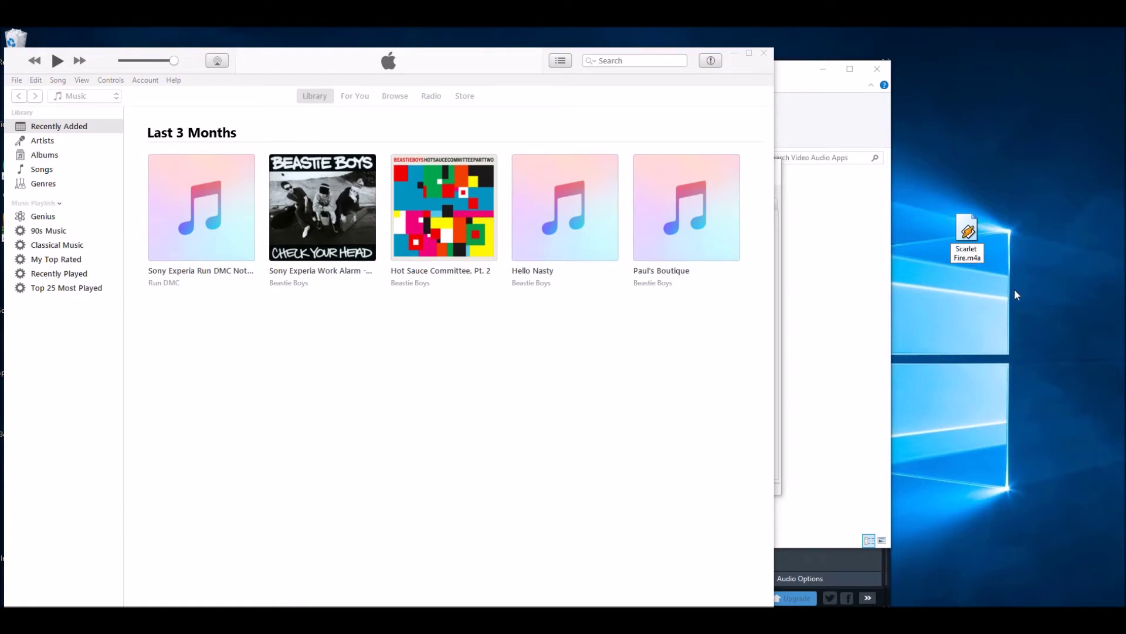
{"action": "key", "text": "BackSpace"}
{"action": "type", "text": "r"}
{"action": "key", "text": "Return"}
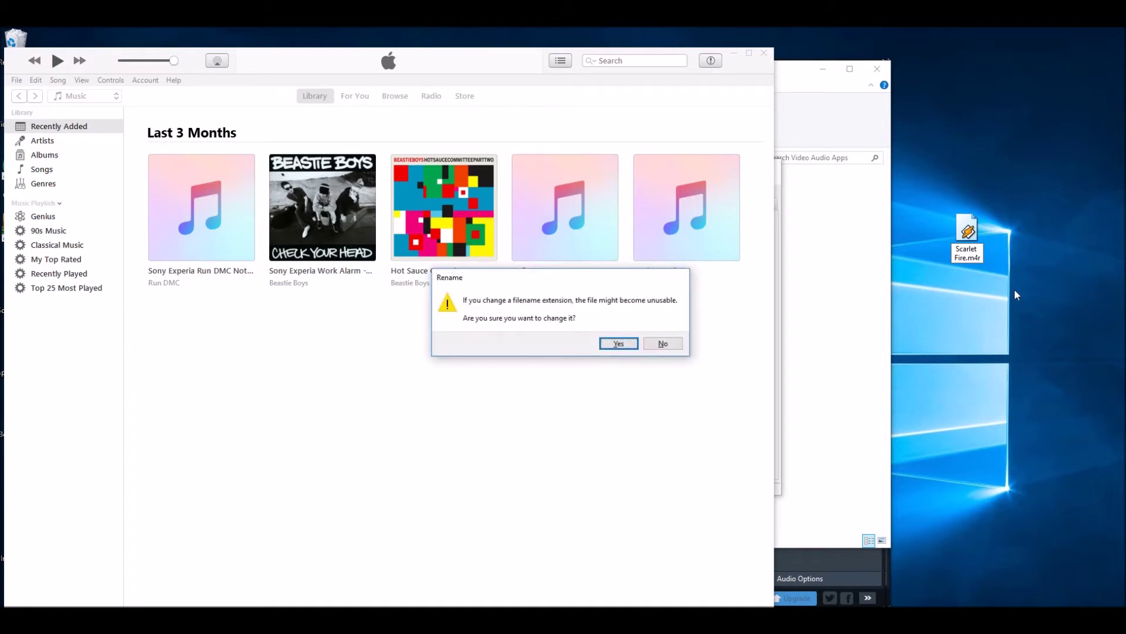
{"action": "left_click", "coordinate": [618, 344]}
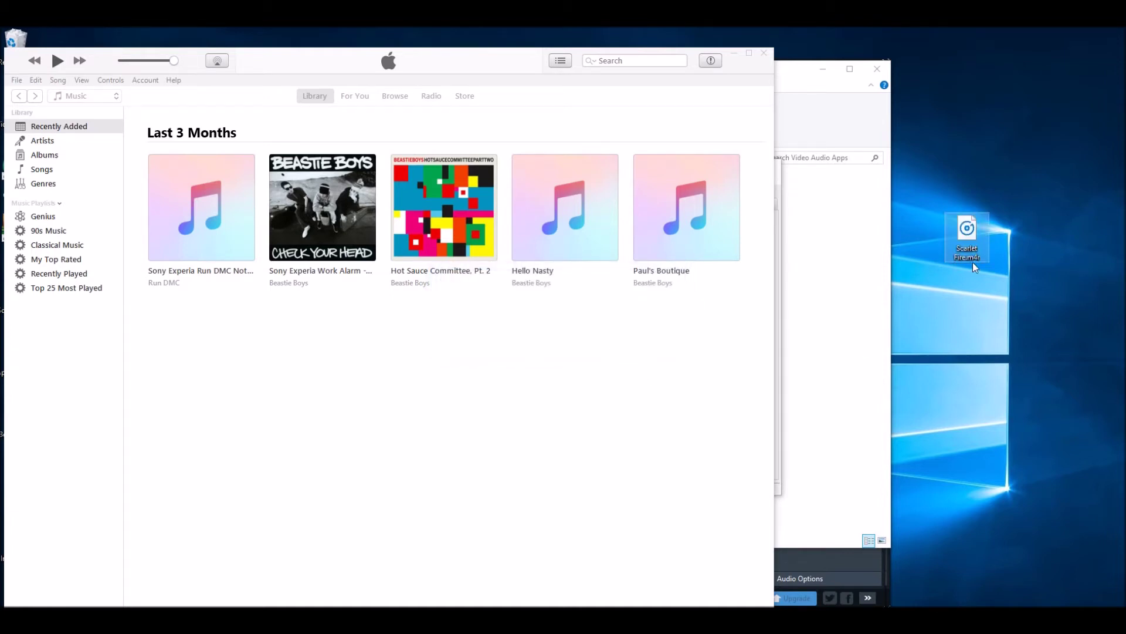
- Add Scarlet Fire.m4r from the desktop to the iTunes library and show the Tones library
{"action": "left_click_drag", "start_coordinate": [948, 226], "coordinate": [969, 308]}
{"action": "left_click", "coordinate": [531, 545]}
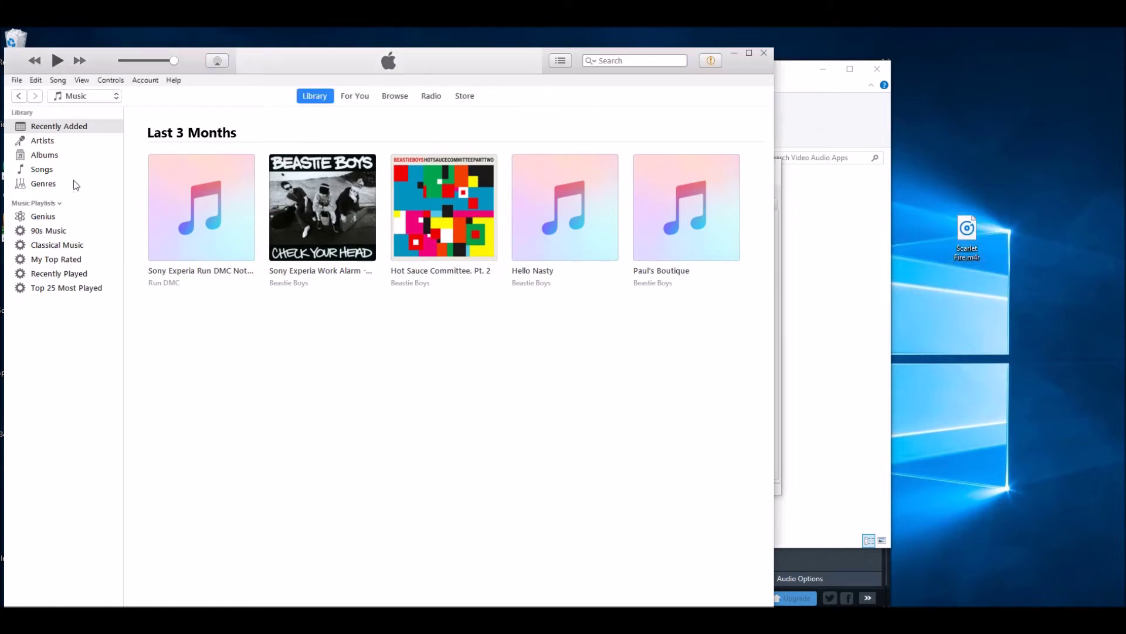
{"action": "left_click", "coordinate": [16, 80]}
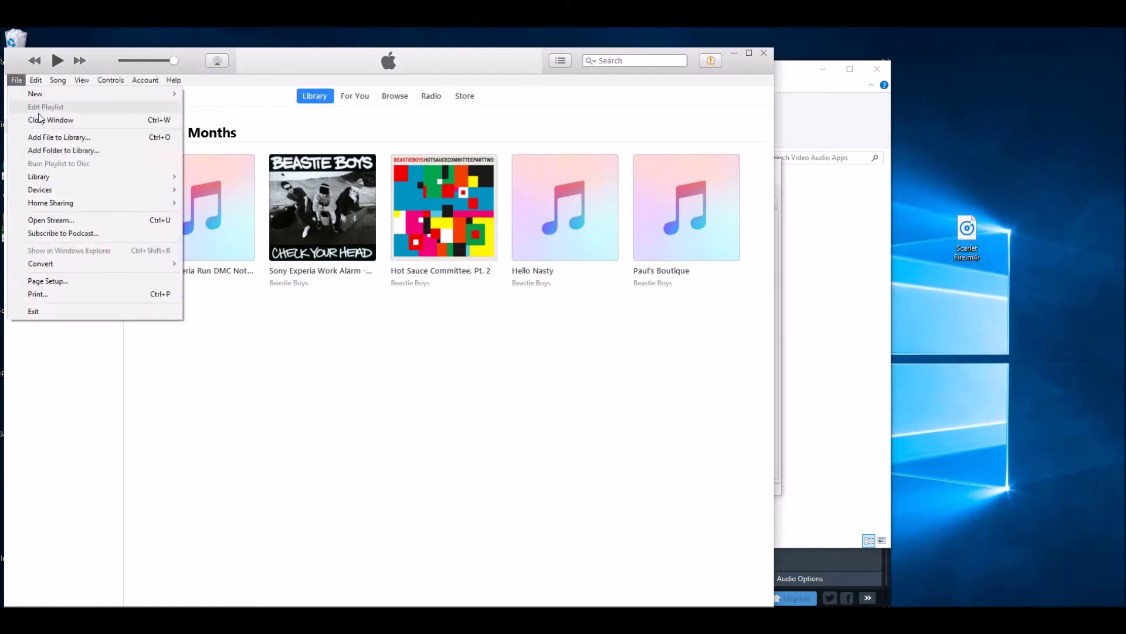
{"action": "left_click", "coordinate": [49, 137]}
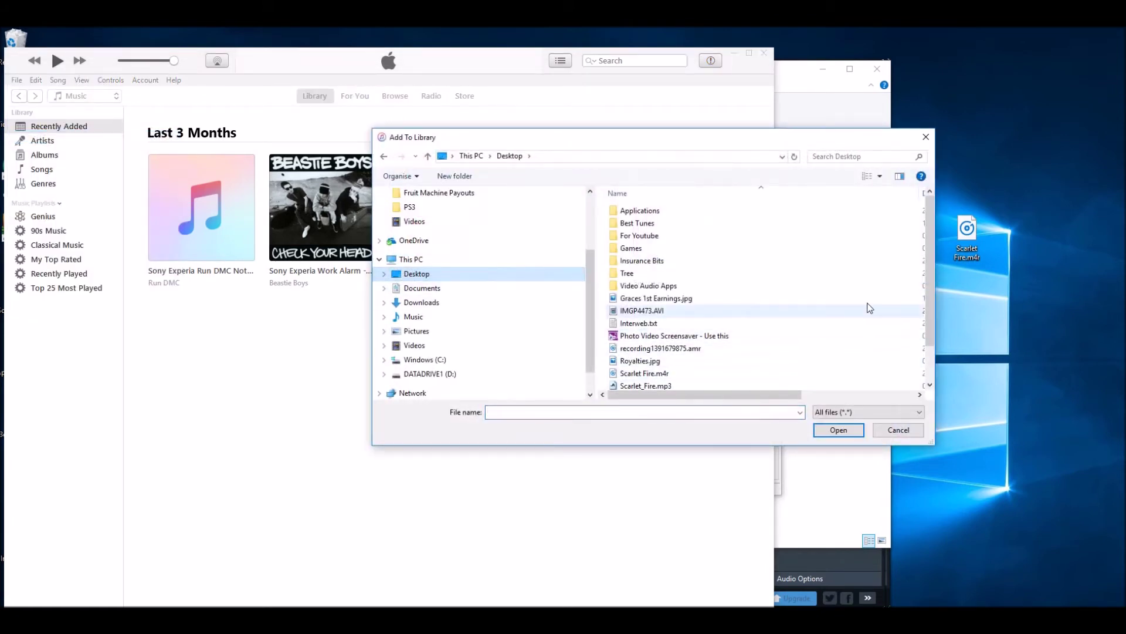
{"action": "scroll", "coordinate": [925, 266], "scroll_direction": "down", "scroll_amount": 2}
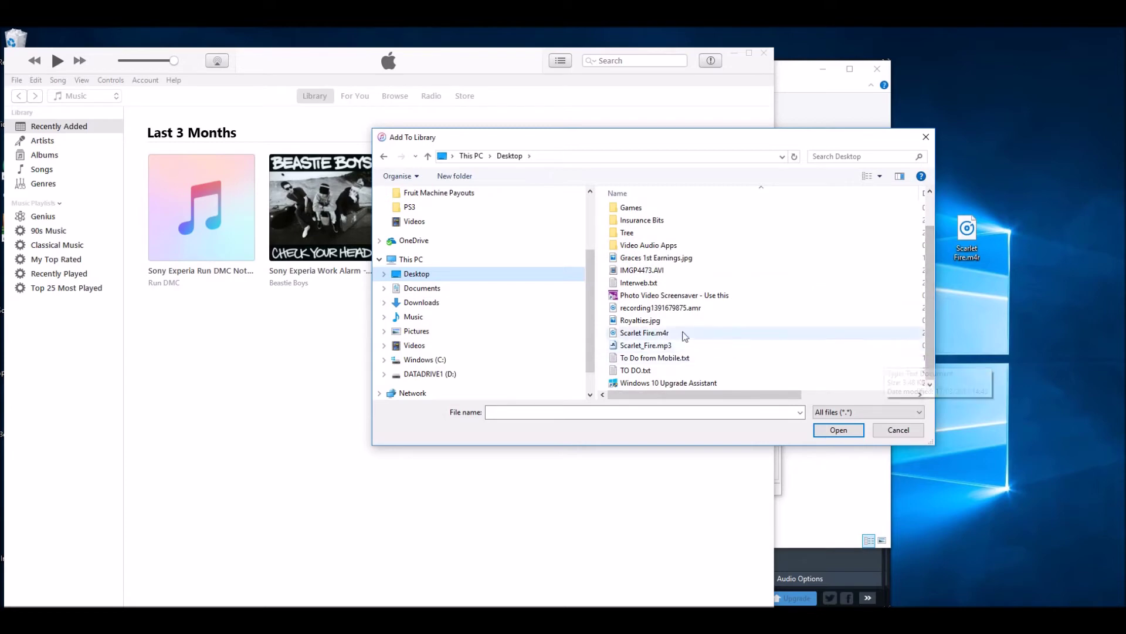
{"action": "left_click", "coordinate": [653, 335]}
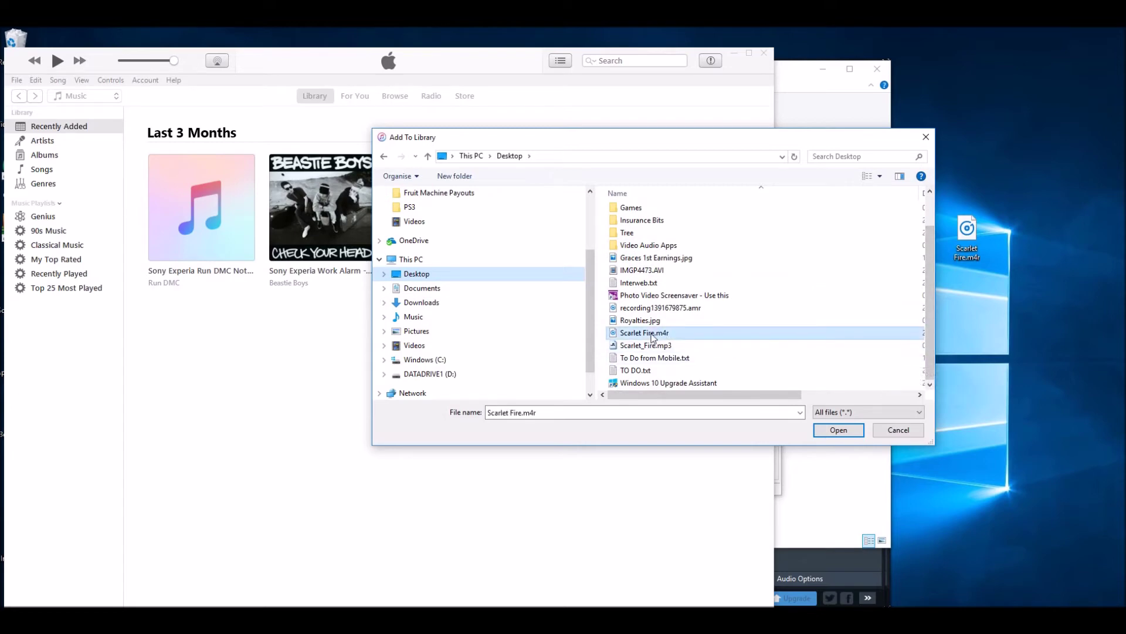
{"action": "left_click", "coordinate": [839, 431]}
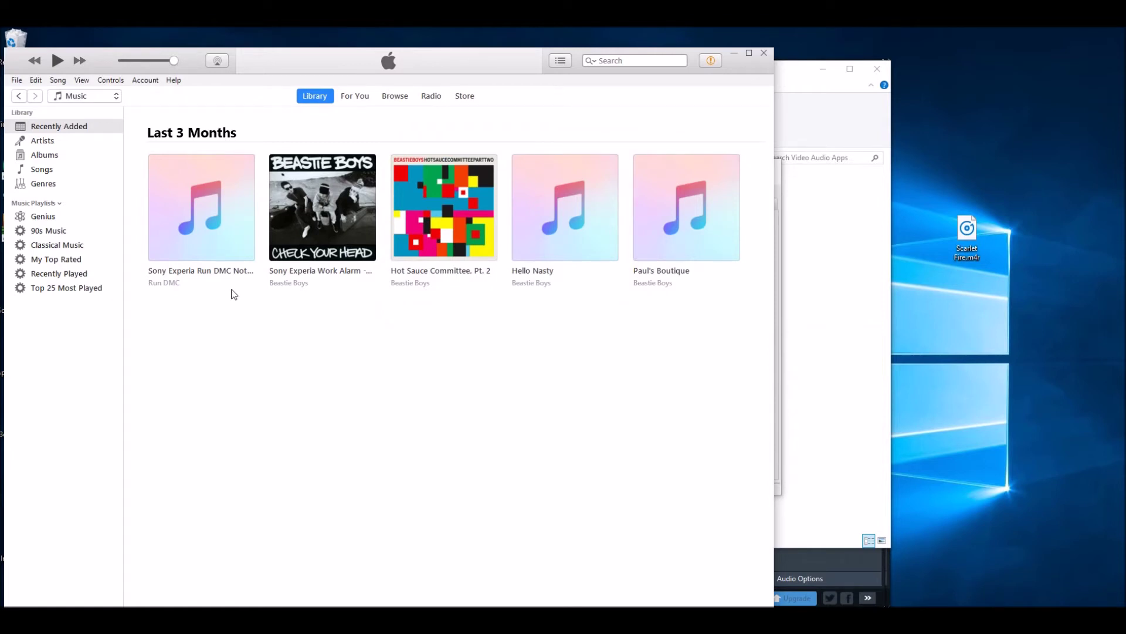
{"action": "left_click", "coordinate": [117, 101]}
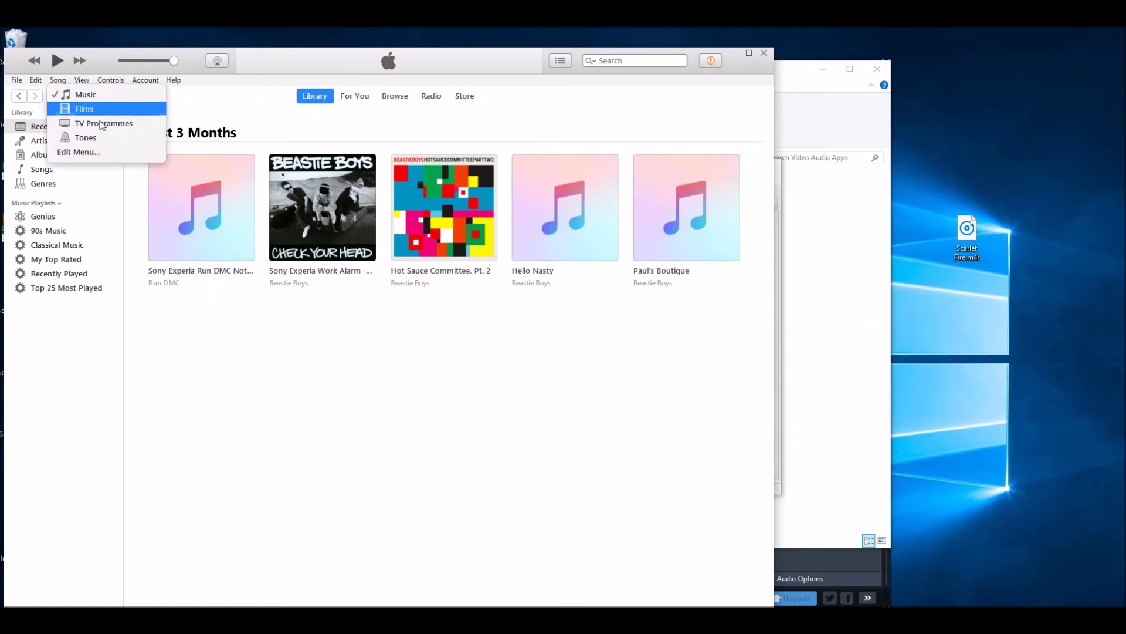
{"action": "left_click", "coordinate": [95, 140]}
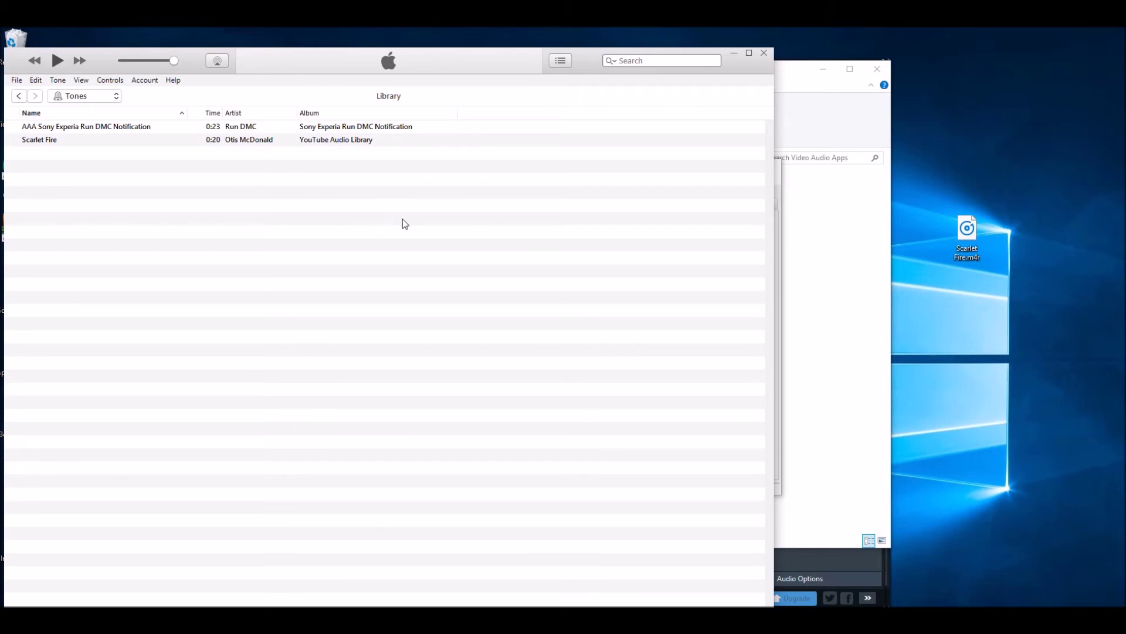
- Return to the Music library, expand the connected iPhone and view its music list
{"action": "key", "text": "ctrl+1"}
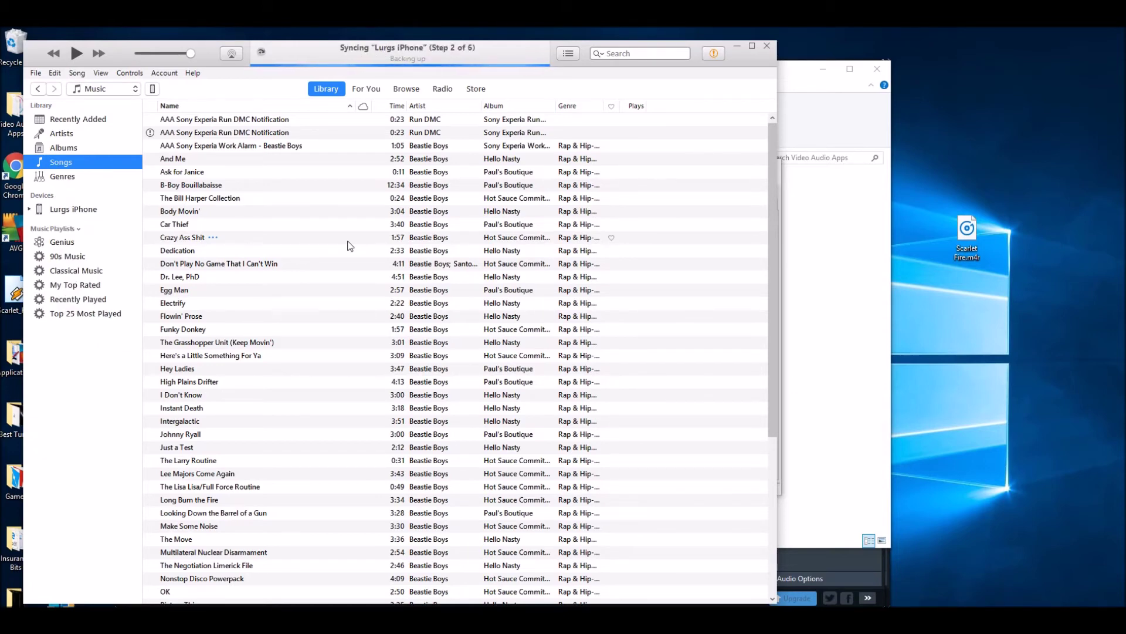
{"action": "left_click", "coordinate": [87, 211]}
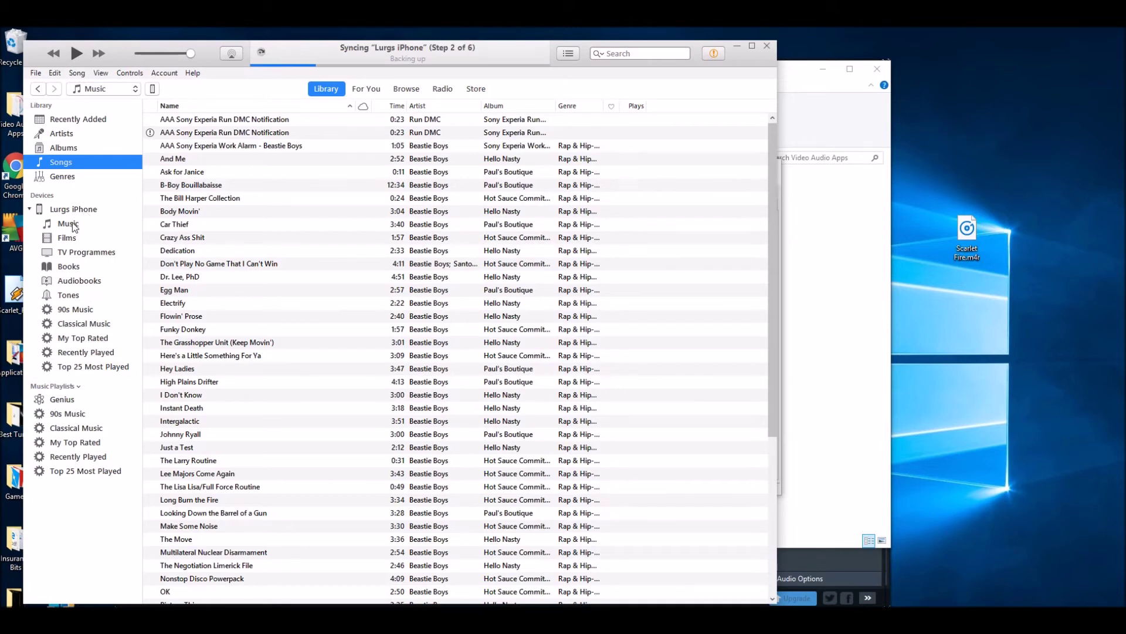
{"action": "left_click", "coordinate": [68, 224]}
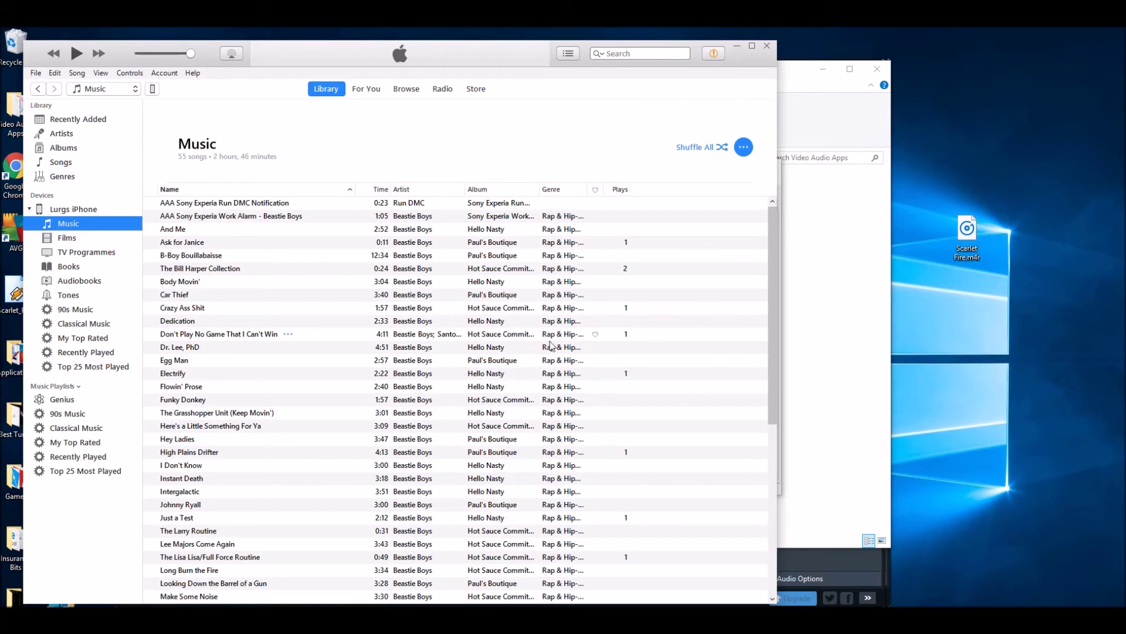
- Review the iPhone's music sync settings and look through the music stored on the device
{"action": "left_click", "coordinate": [152, 90]}
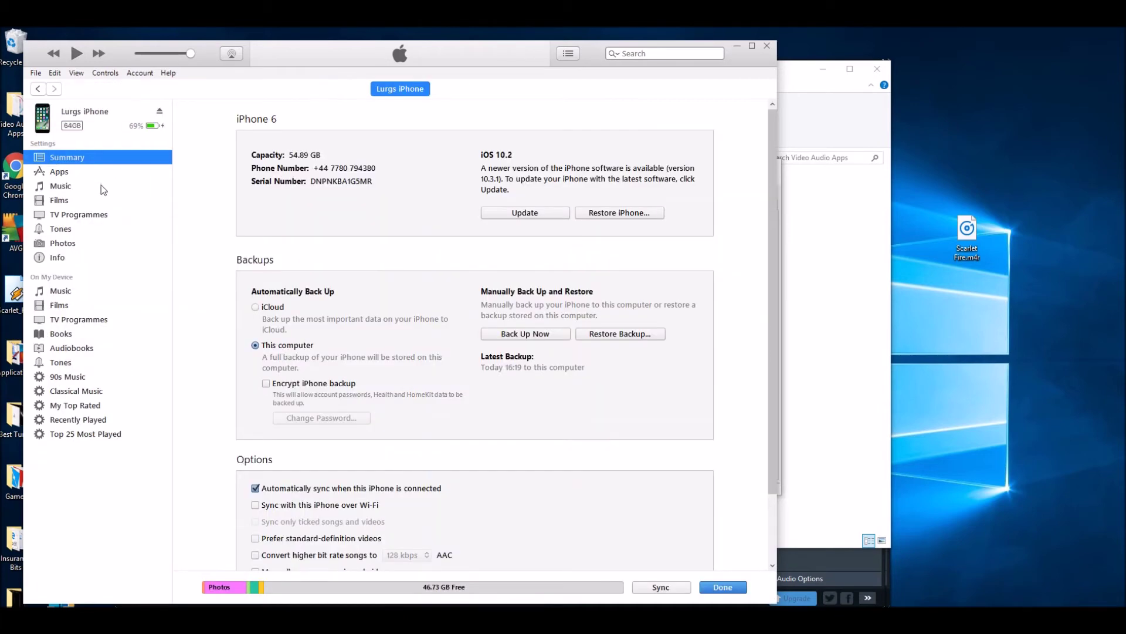
{"action": "left_click", "coordinate": [61, 187]}
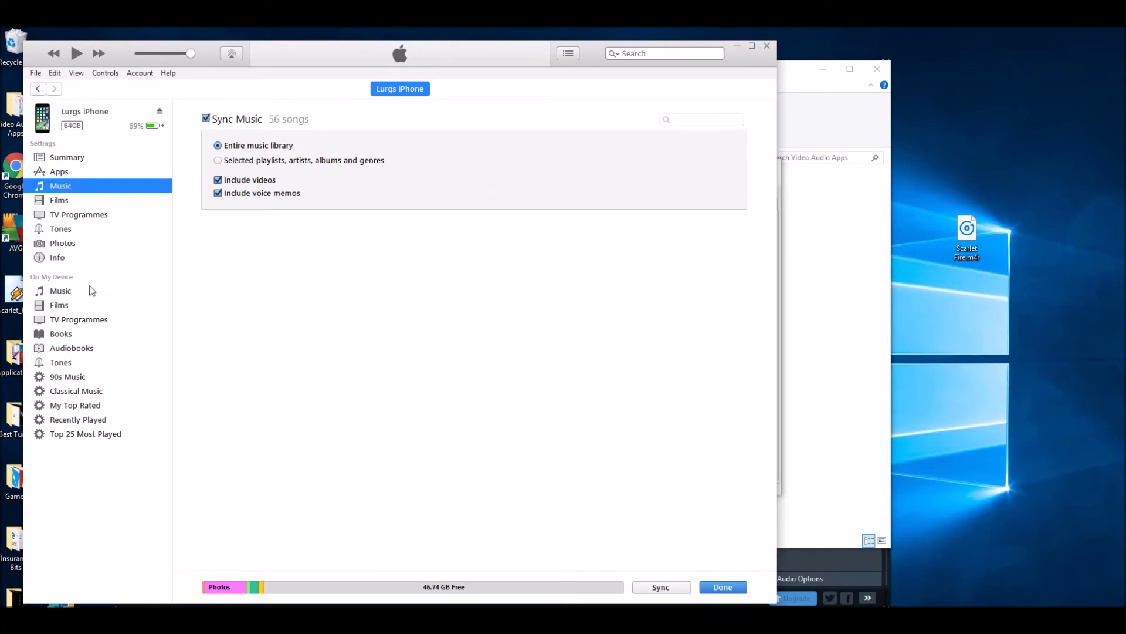
{"action": "left_click", "coordinate": [59, 293]}
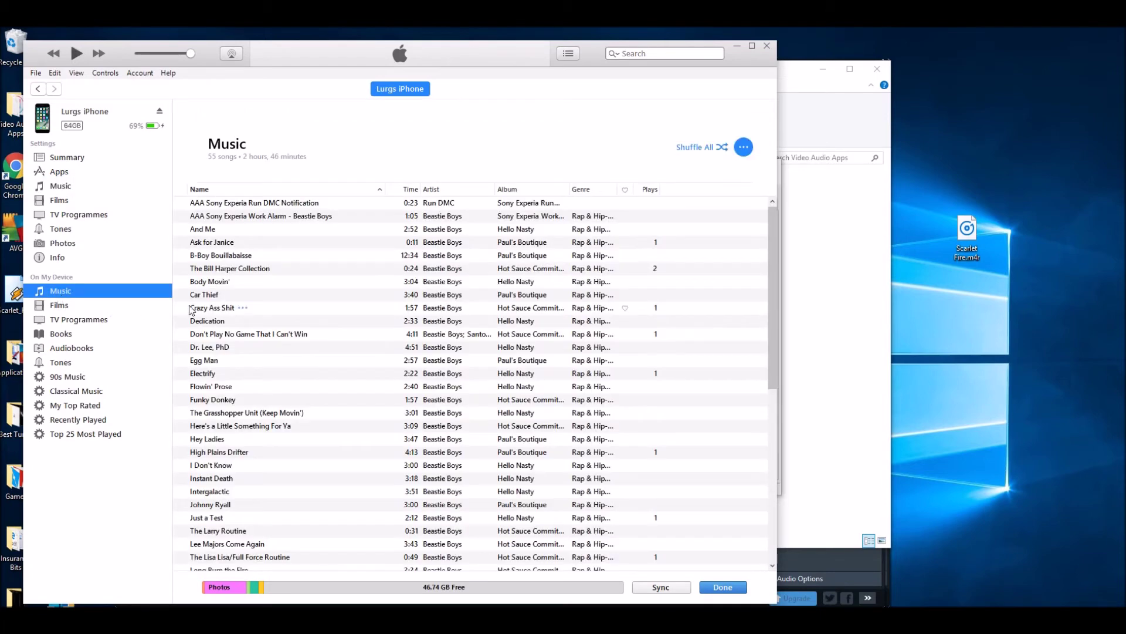
{"action": "left_click_drag", "start_coordinate": [777, 296], "coordinate": [782, 296]}
{"action": "left_click_drag", "start_coordinate": [778, 378], "coordinate": [784, 514]}
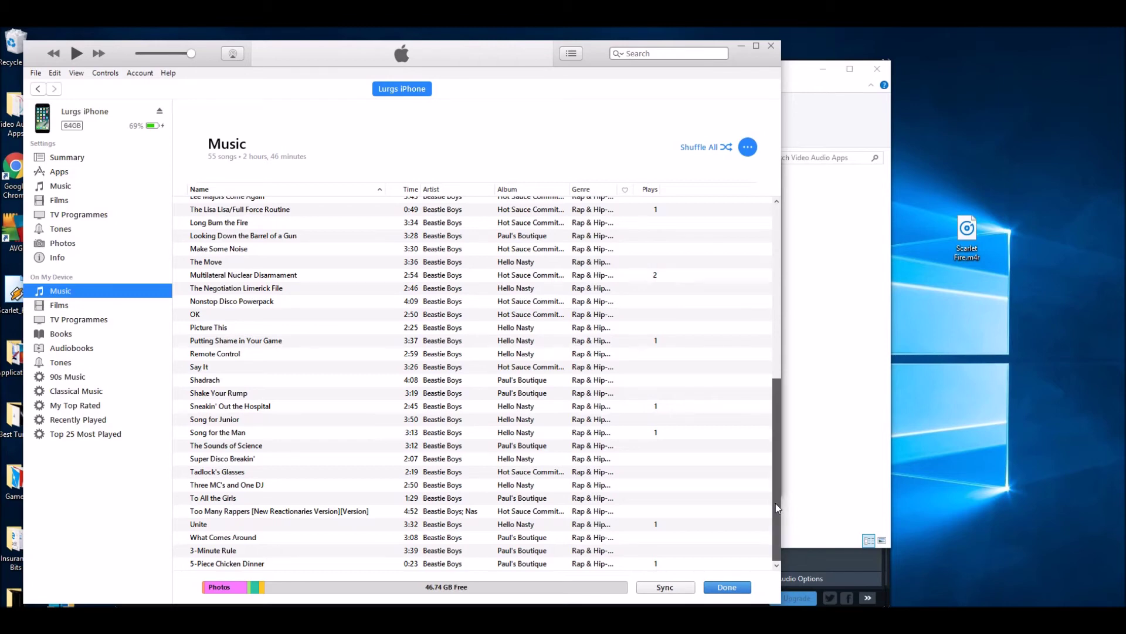
- Sync the iPhone and open the list of tones stored on the device
{"action": "left_click", "coordinate": [666, 587]}
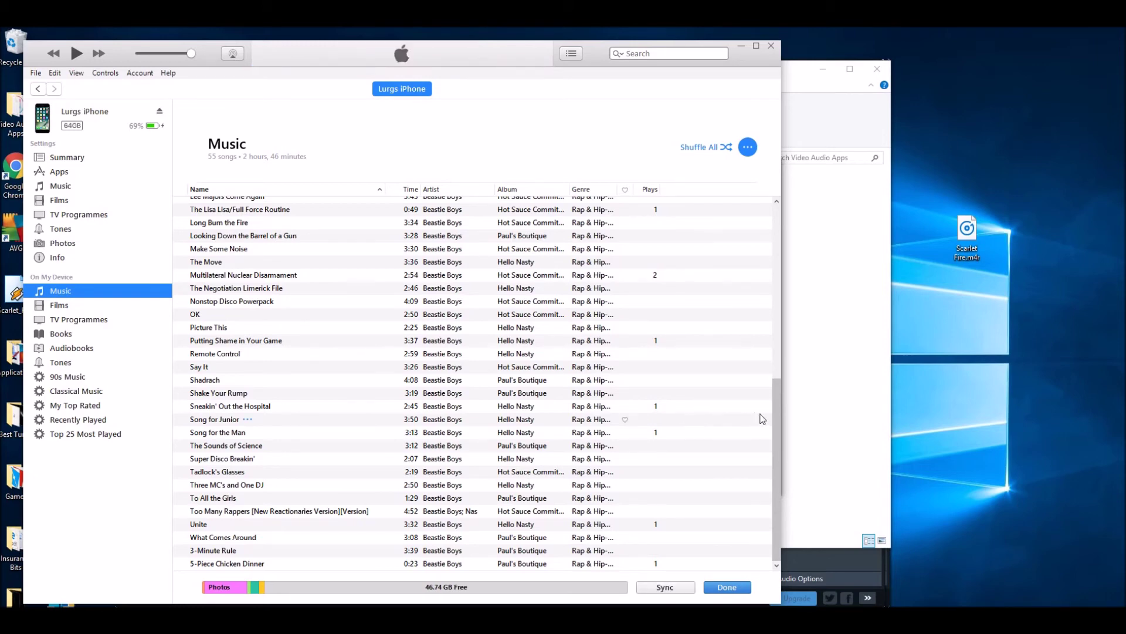
{"action": "left_click_drag", "start_coordinate": [779, 452], "coordinate": [781, 452]}
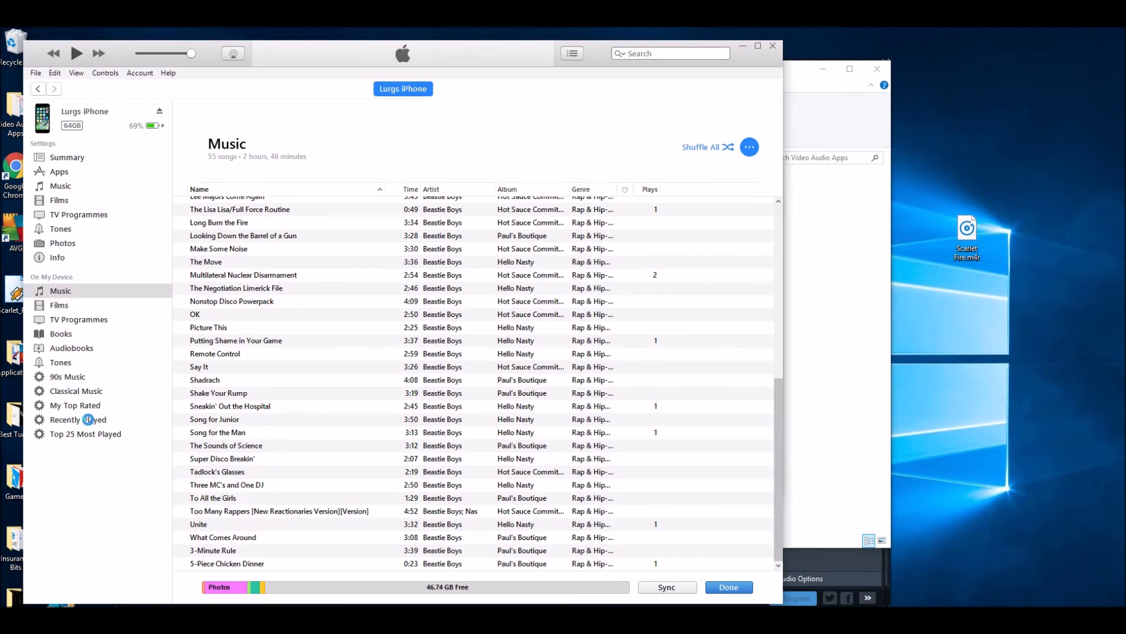
{"action": "left_click", "coordinate": [64, 367]}
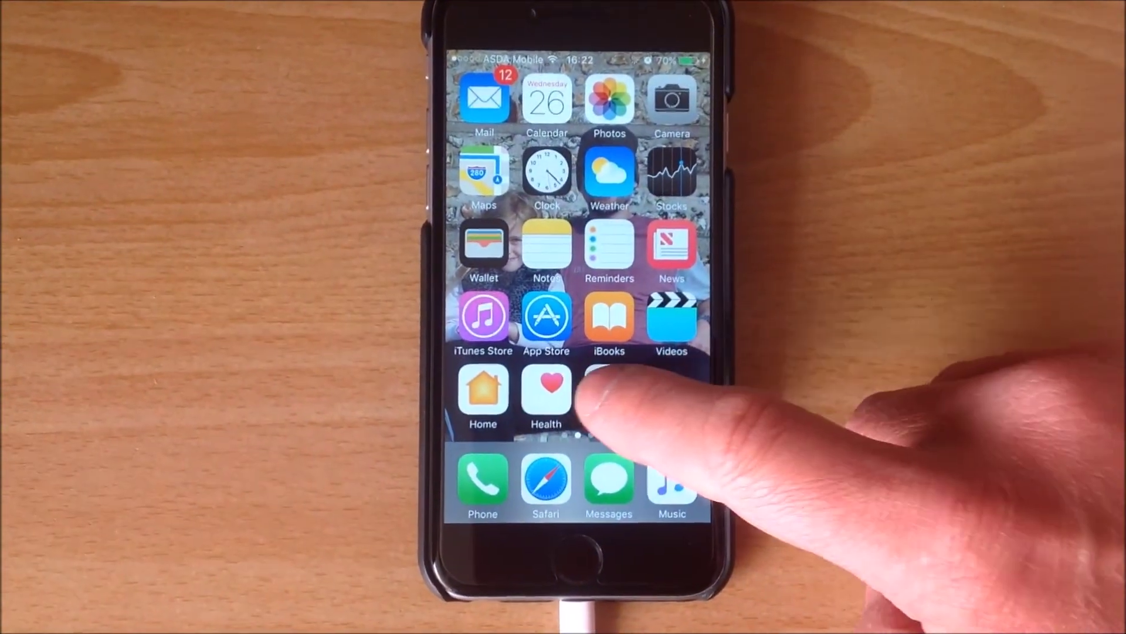
{"action": "left_click", "coordinate": [608, 390]}
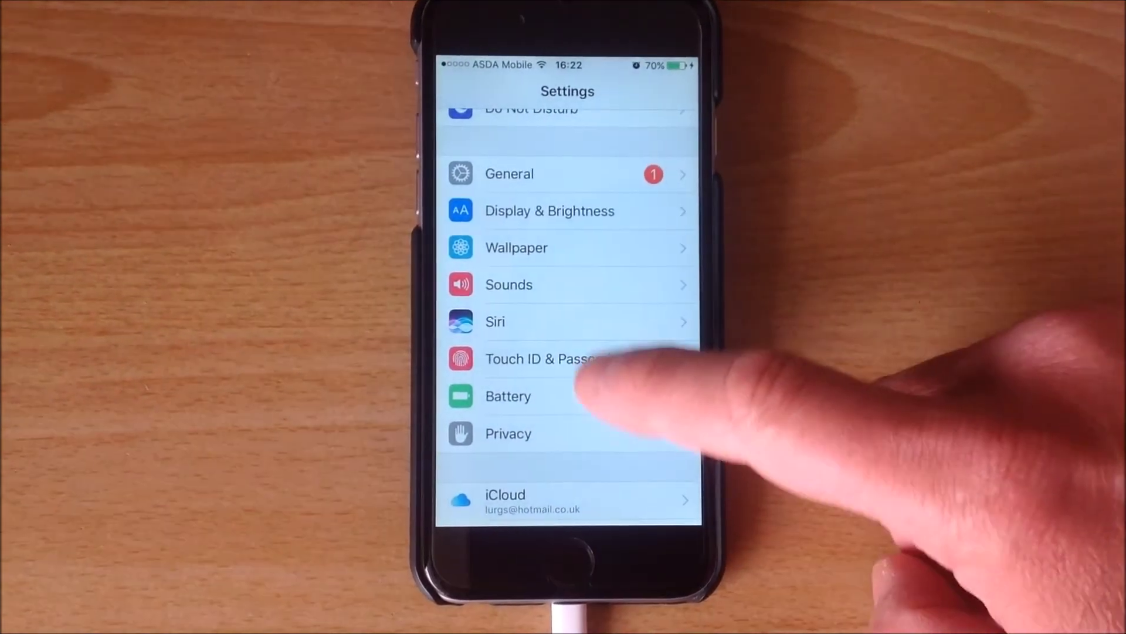
{"action": "left_click_drag", "start_coordinate": [627, 352], "coordinate": [590, 451]}
{"action": "left_click_drag", "start_coordinate": [604, 402], "coordinate": [628, 297]}
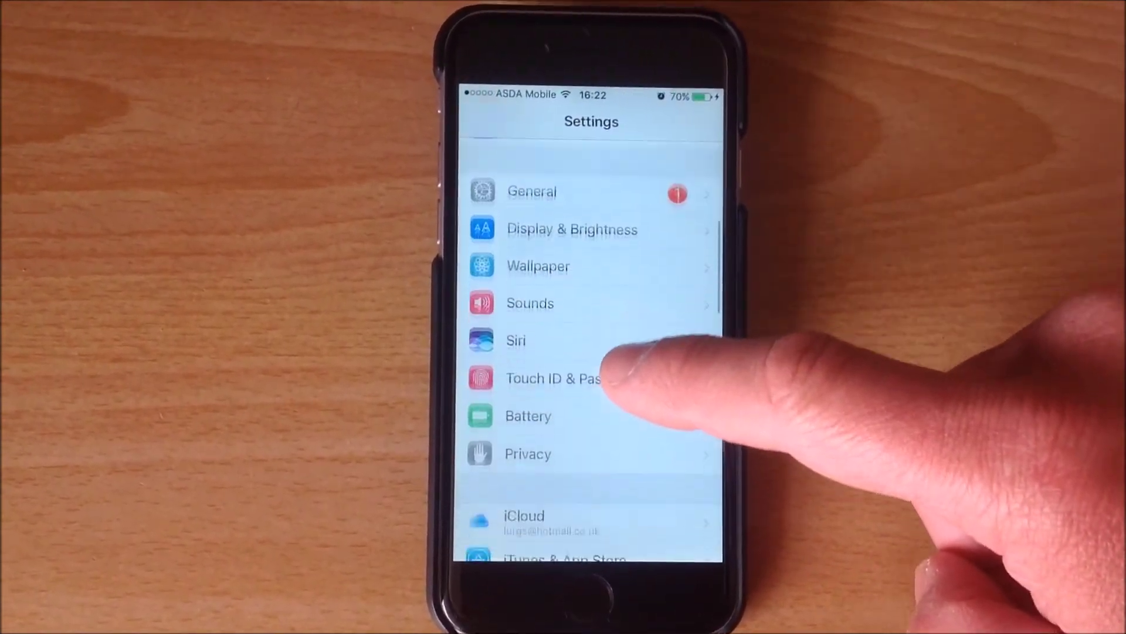
{"action": "left_click_drag", "start_coordinate": [593, 446], "coordinate": [604, 477]}
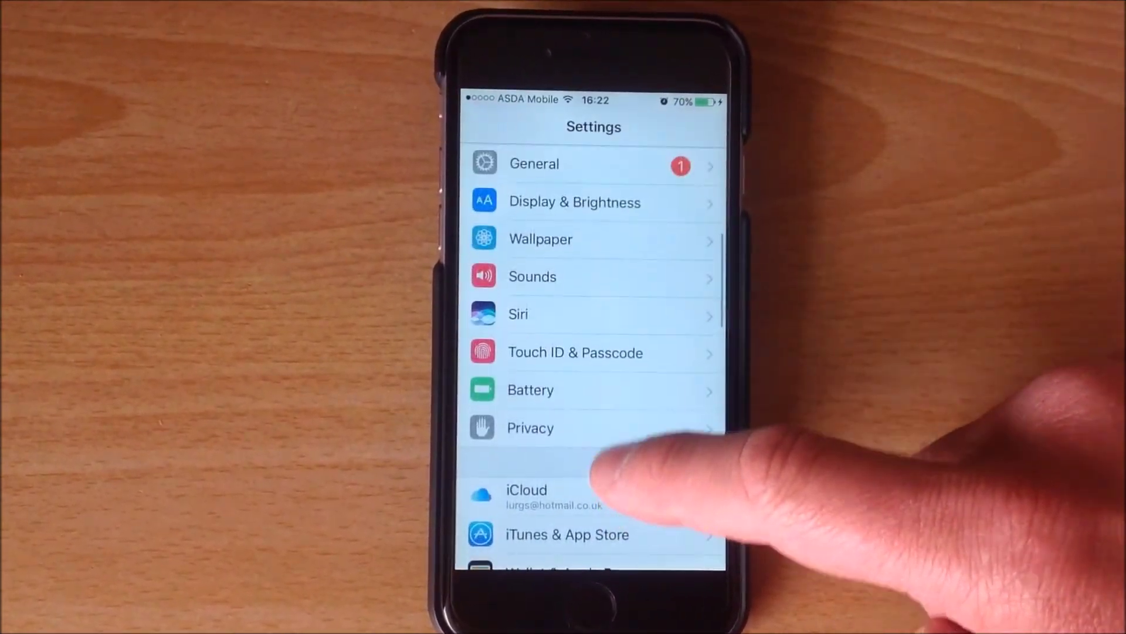
{"action": "left_click", "coordinate": [584, 285]}
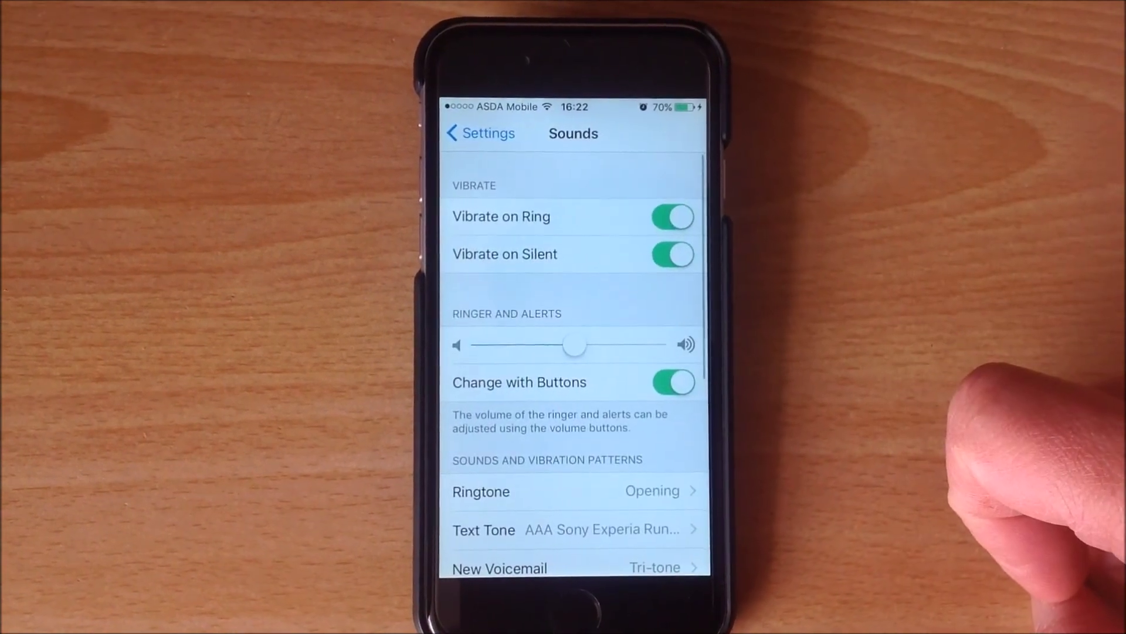
{"action": "left_click_drag", "start_coordinate": [666, 372], "coordinate": [616, 302]}
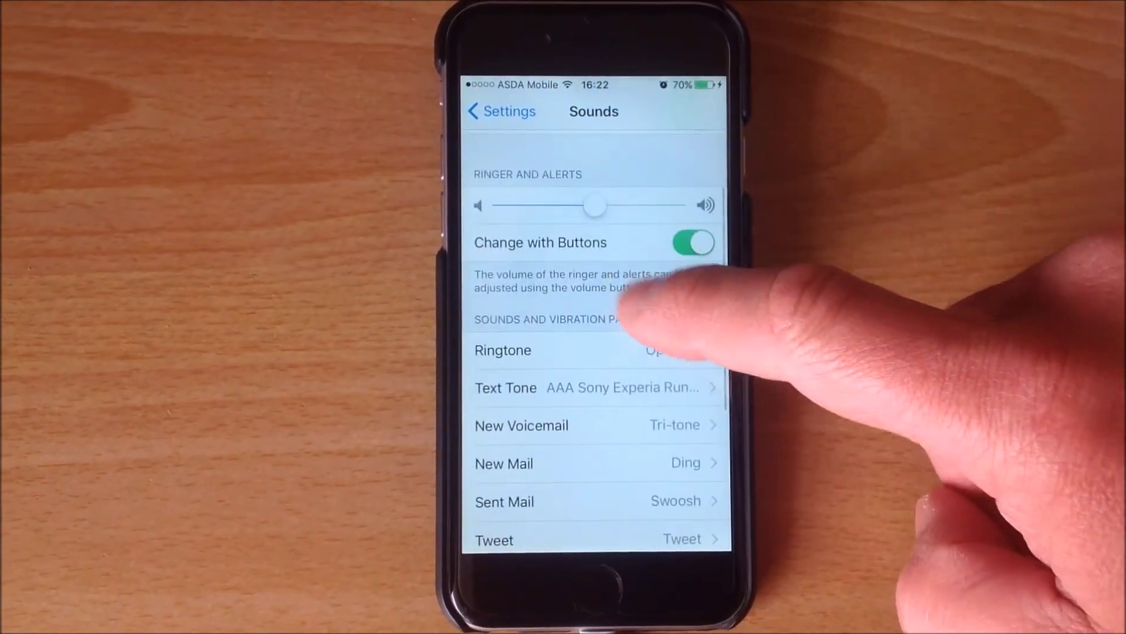
{"action": "left_click", "coordinate": [613, 380]}
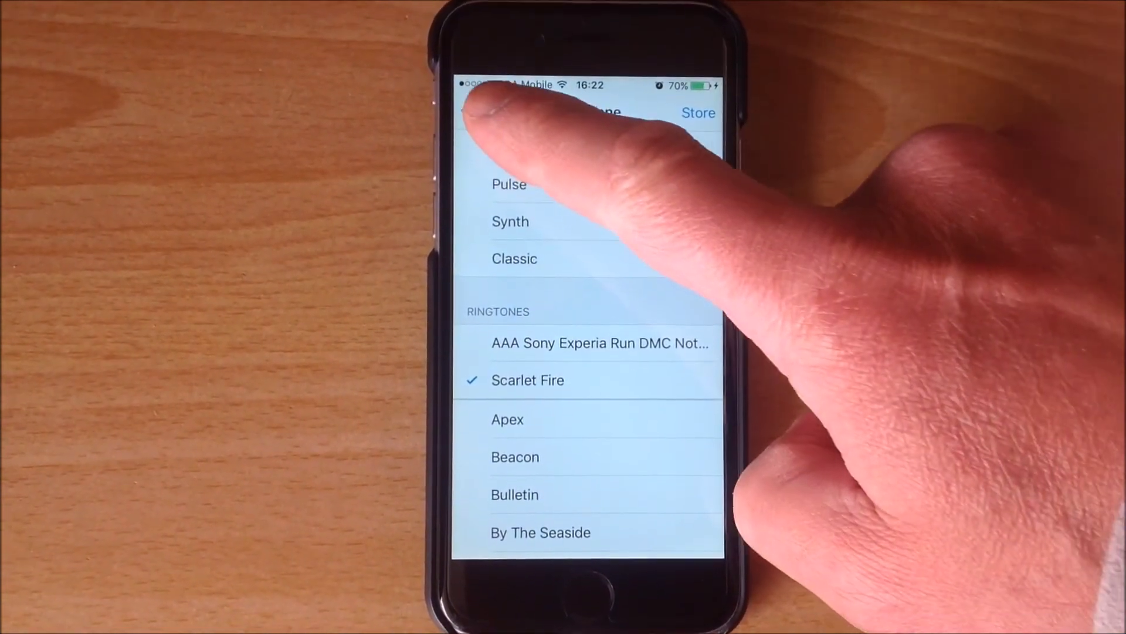
{"action": "left_click", "coordinate": [472, 110]}
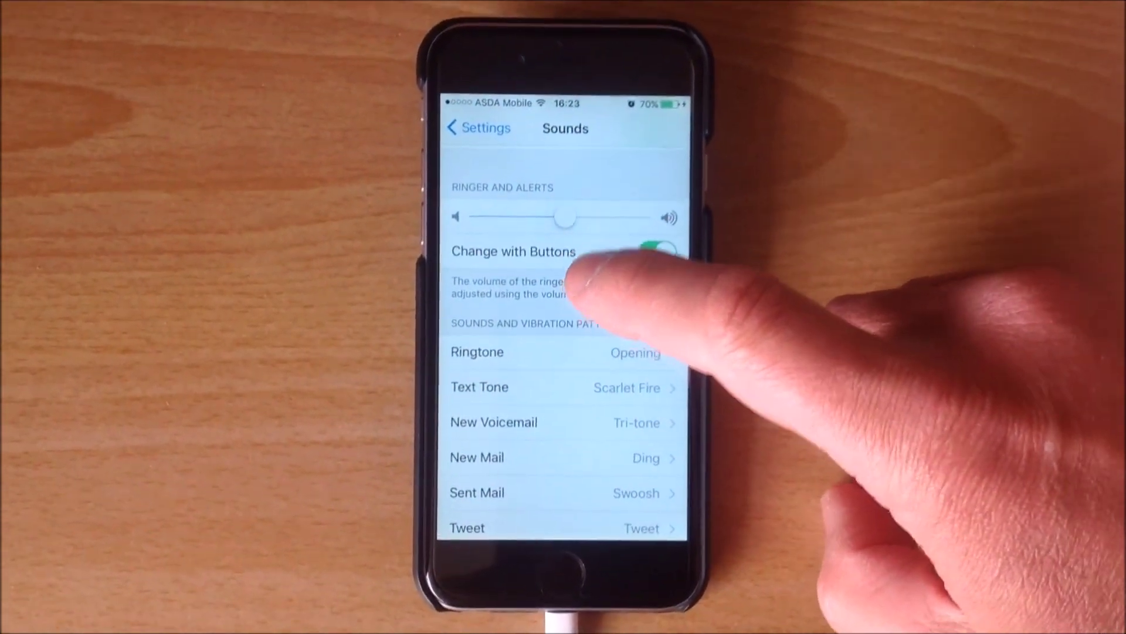
{"action": "left_click", "coordinate": [584, 352]}
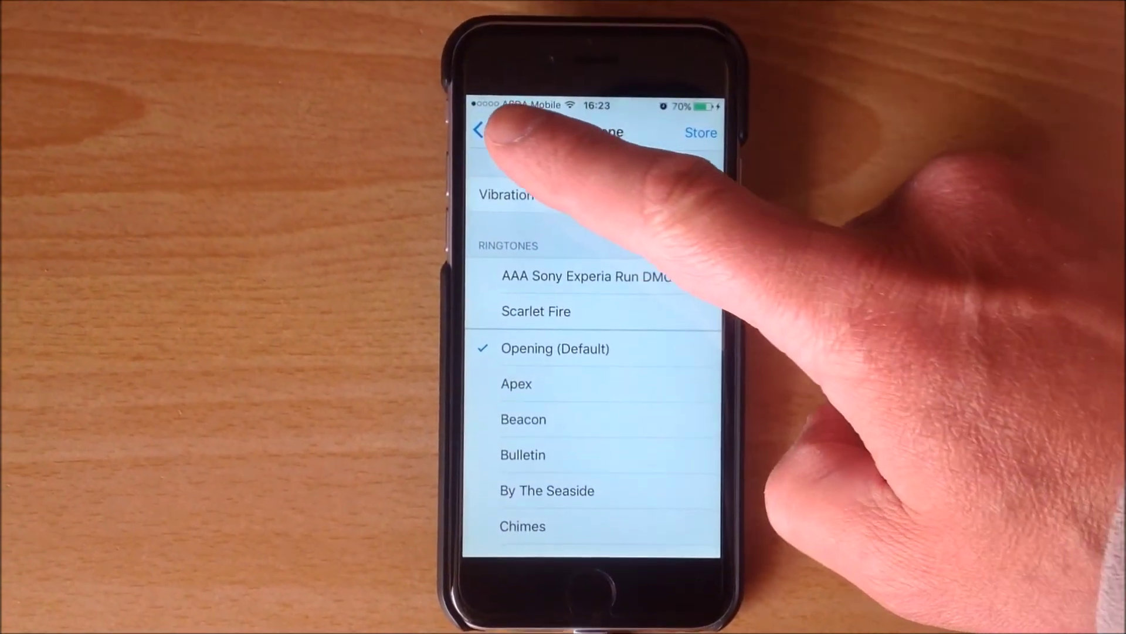
{"action": "left_click", "coordinate": [499, 112]}
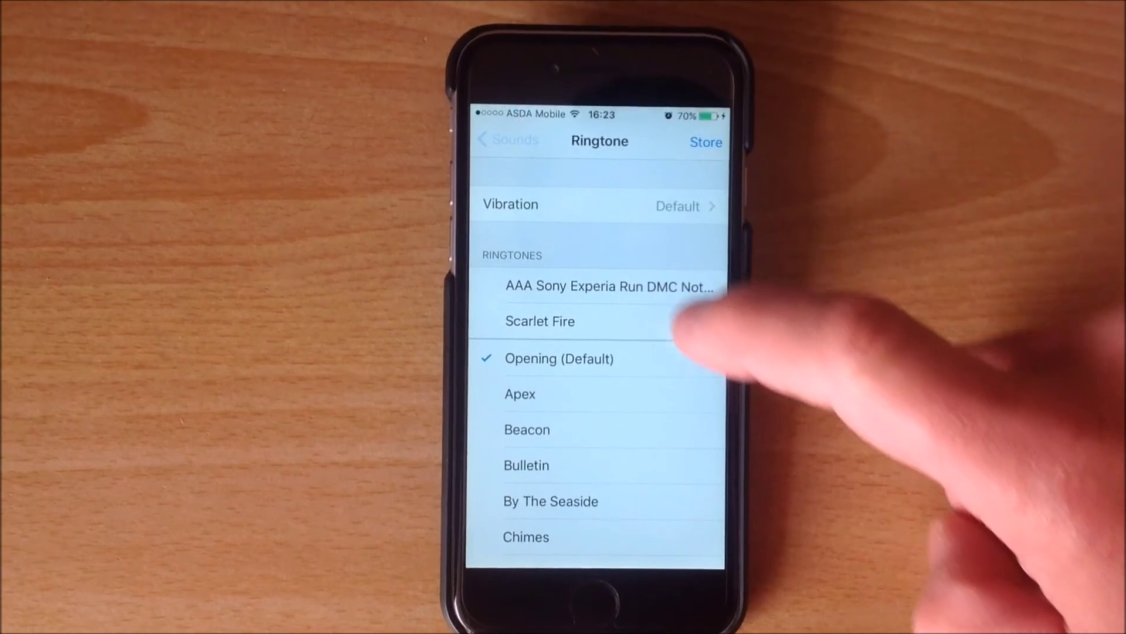